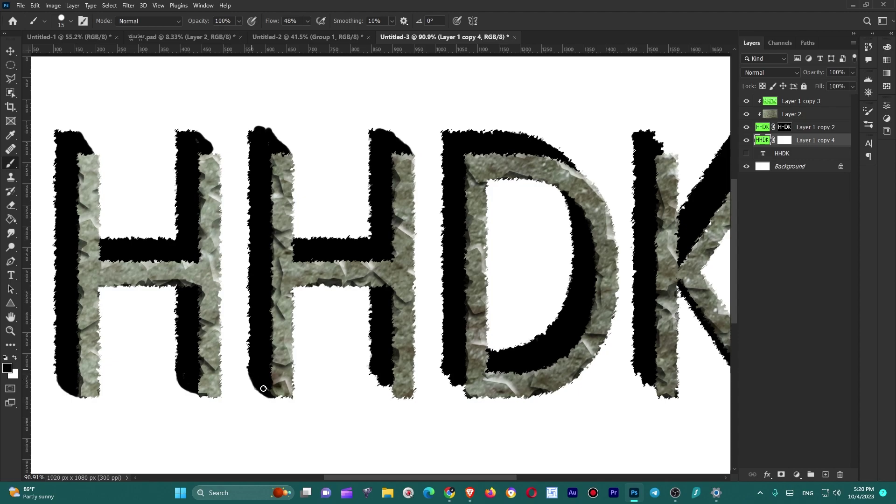
- Paint black over the lower-left shadow corners of the second H, the D and the K, and fill the K's upper arm end
{"action": "left_click_drag", "start_coordinate": [375, 373], "coordinate": [390, 391]}
{"action": "left_click_drag", "start_coordinate": [440, 377], "coordinate": [473, 391]}
{"action": "left_click_drag", "start_coordinate": [631, 372], "coordinate": [661, 391]}
{"action": "scroll", "coordinate": [592, 357], "scroll_direction": "right", "scroll_amount": 3}
{"action": "scroll", "coordinate": [592, 356], "scroll_direction": "down", "scroll_amount": 1}
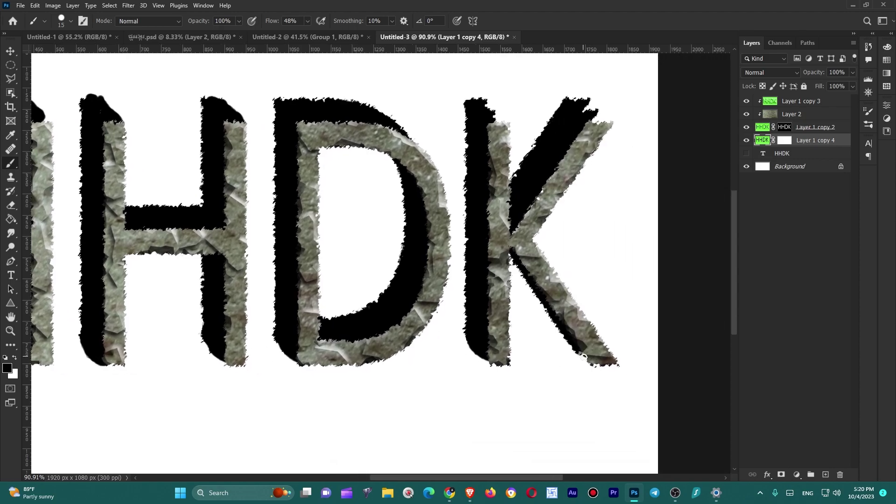
{"action": "scroll", "coordinate": [585, 356], "scroll_direction": "up", "scroll_amount": 3}
{"action": "mouse_move", "coordinate": [590, 170]}
{"action": "left_mouse_down"}
{"action": "mouse_move", "coordinate": [594, 183]}
{"action": "mouse_move", "coordinate": [562, 164]}
{"action": "left_mouse_up"}
{"action": "scroll", "coordinate": [554, 201], "scroll_direction": "down", "scroll_amount": 6}
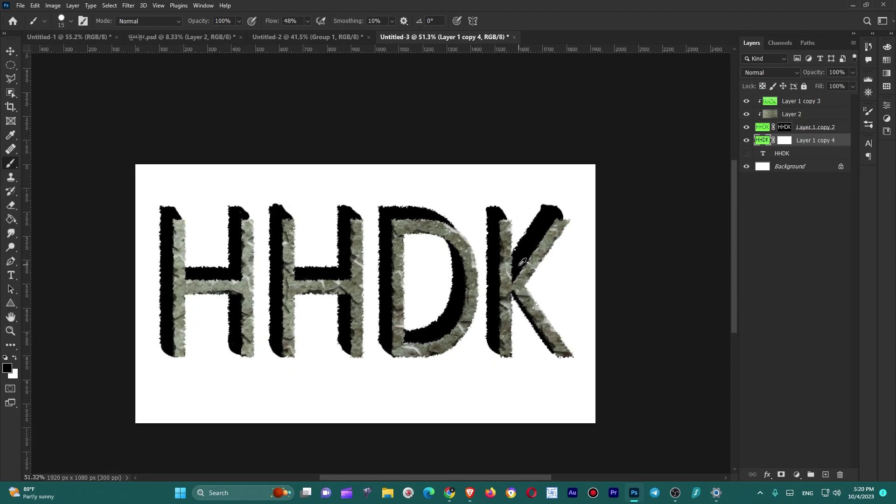
{"action": "scroll", "coordinate": [242, 223], "scroll_direction": "up", "scroll_amount": 5}
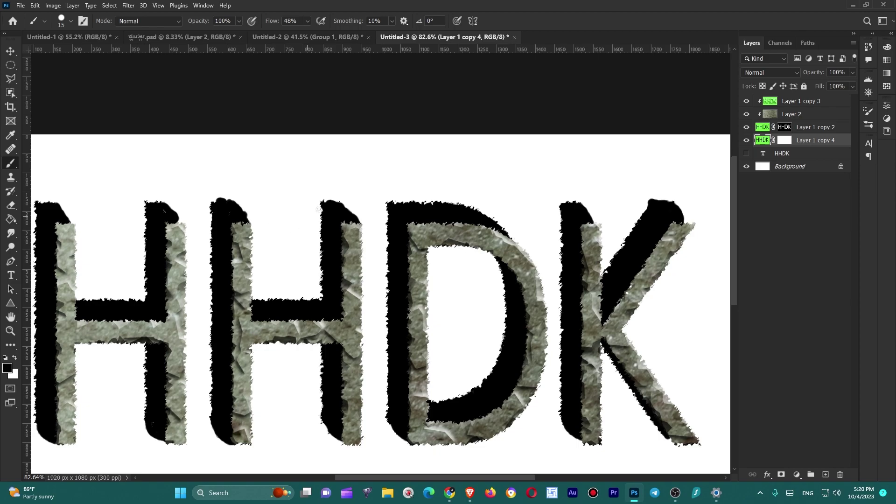
{"action": "scroll", "coordinate": [349, 216], "scroll_direction": "down", "scroll_amount": 2}
{"action": "scroll", "coordinate": [236, 230], "scroll_direction": "up", "scroll_amount": 5}
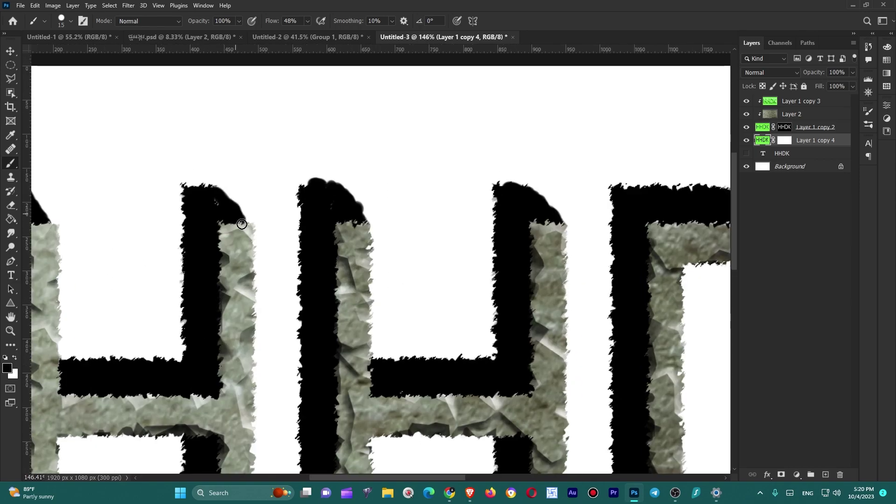
{"action": "scroll", "coordinate": [212, 192], "scroll_direction": "down", "scroll_amount": 3}
{"action": "scroll", "coordinate": [190, 213], "scroll_direction": "up", "scroll_amount": 3}
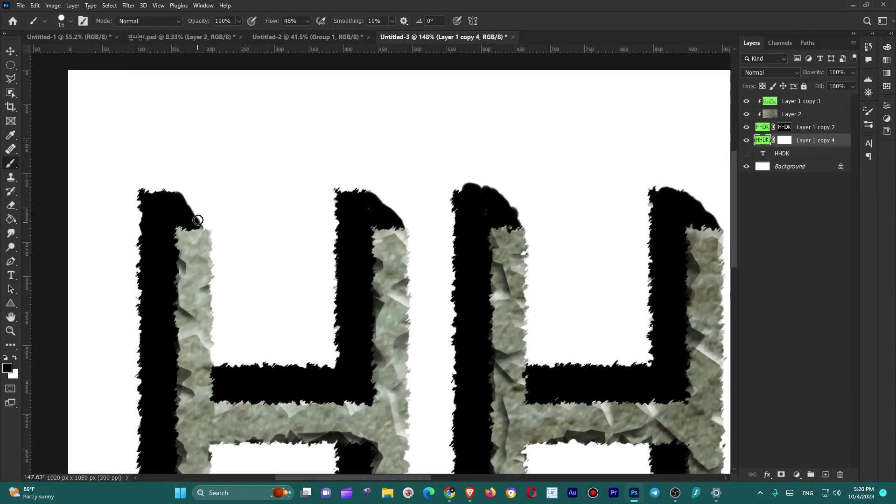
{"action": "scroll", "coordinate": [191, 213], "scroll_direction": "down", "scroll_amount": 4}
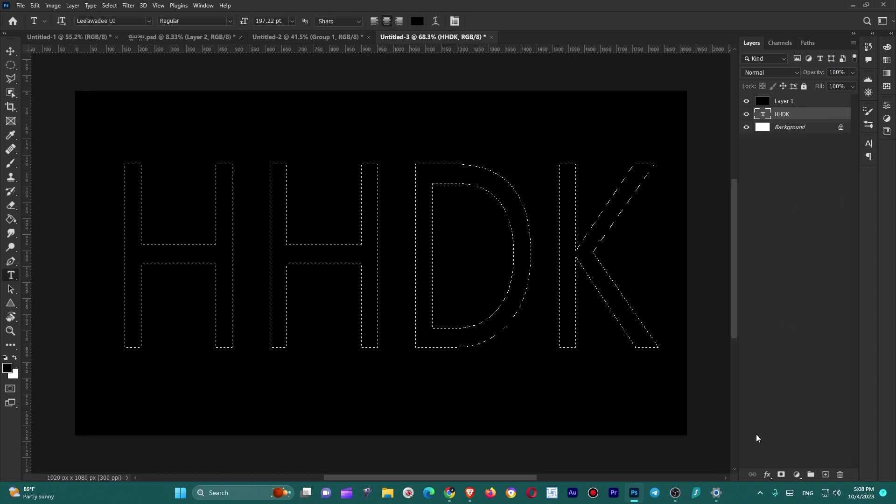
- Mask Layer 1 with the HHDK letter selection and hide the HHDK text layer
{"action": "left_click", "coordinate": [790, 101]}
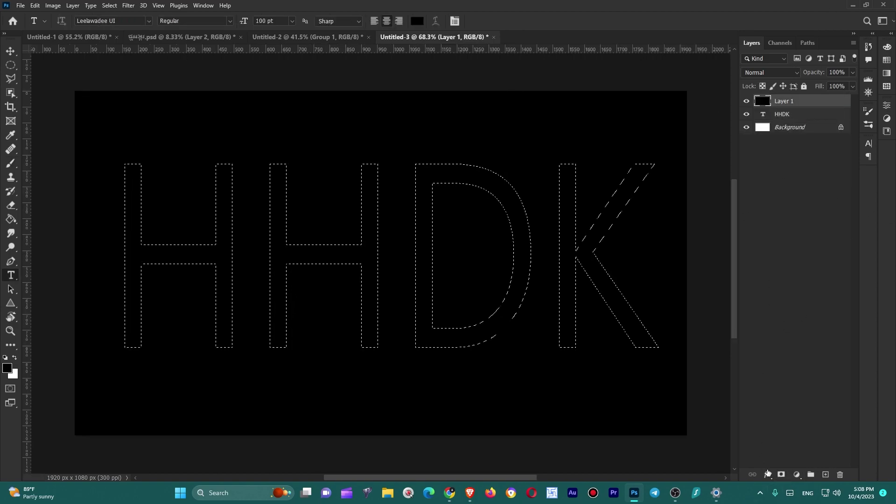
{"action": "left_click", "coordinate": [782, 474]}
{"action": "left_click", "coordinate": [747, 115]}
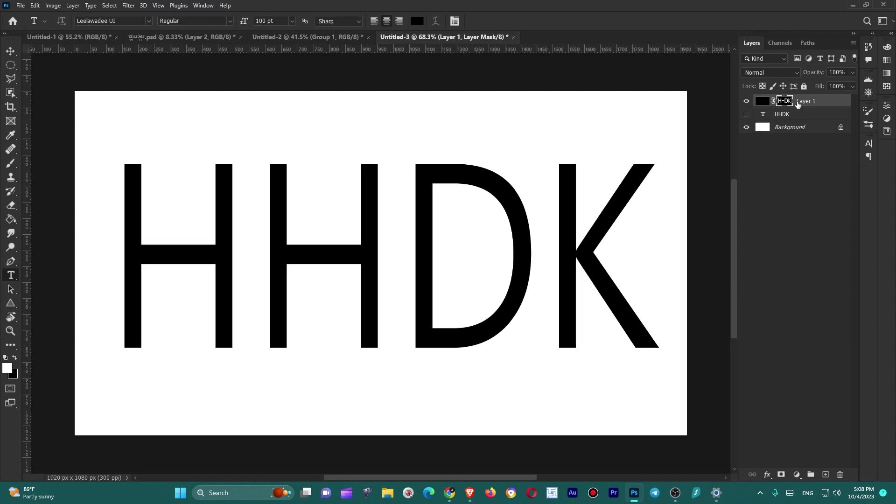
- Show Layer 1's mask by itself on the canvas and open it in the Filter Gallery
{"action": "key", "text": "ctrl+i"}
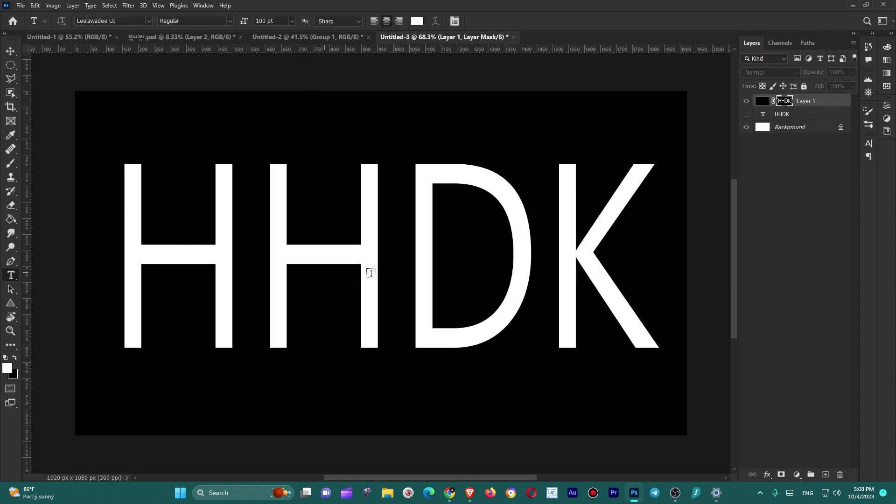
{"action": "key", "text": "v"}
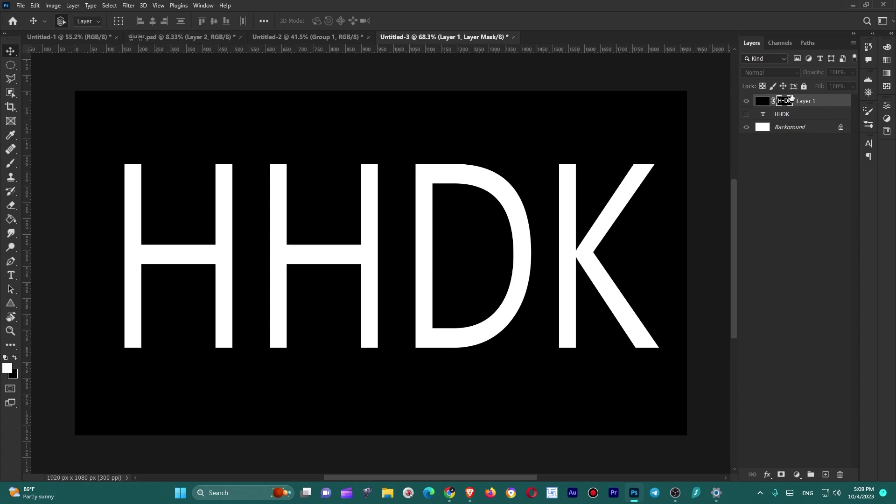
{"action": "left_click", "coordinate": [135, 6]}
{"action": "mouse_move", "coordinate": [186, 164]}
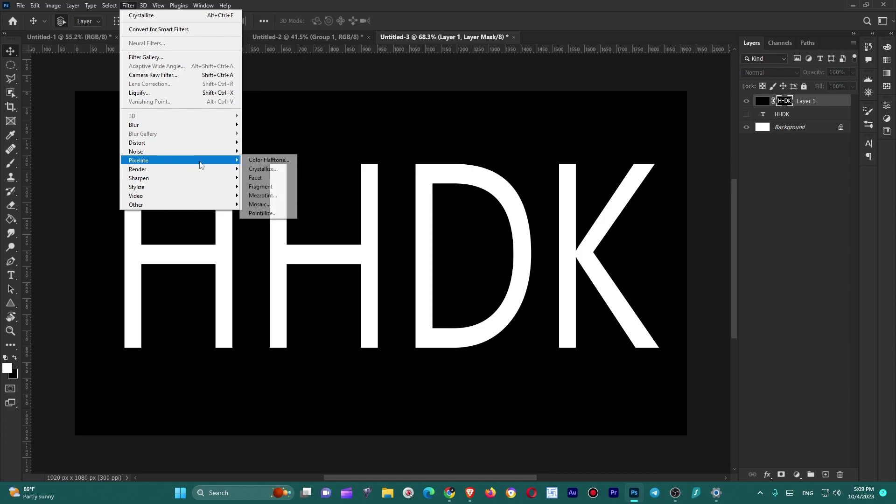
{"action": "left_click", "coordinate": [146, 57]}
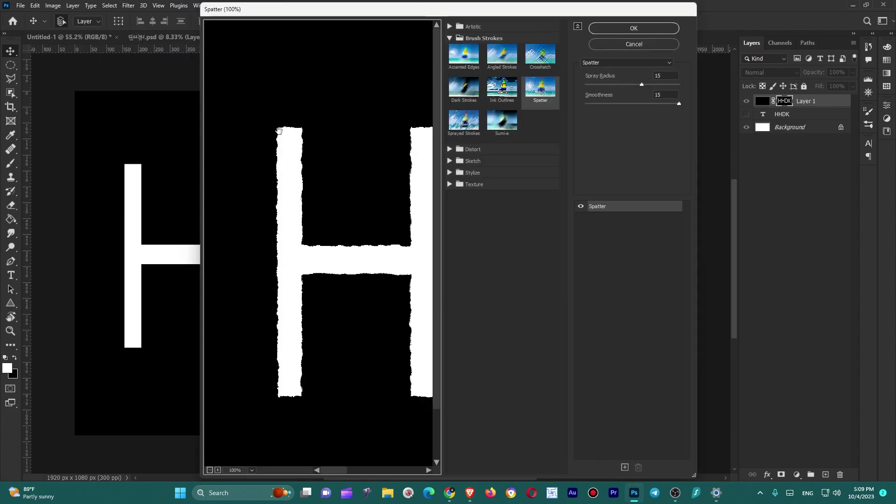
{"action": "left_click_drag", "start_coordinate": [318, 254], "coordinate": [233, 239]}
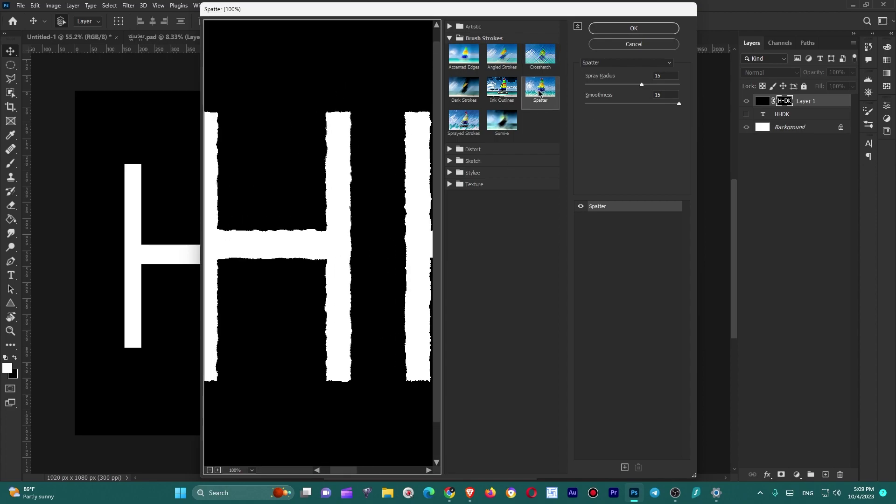
- Apply the Sprayed Strokes filter to the letter mask with stroke length 15 and a slightly larger spray radius
{"action": "left_click", "coordinate": [464, 121]}
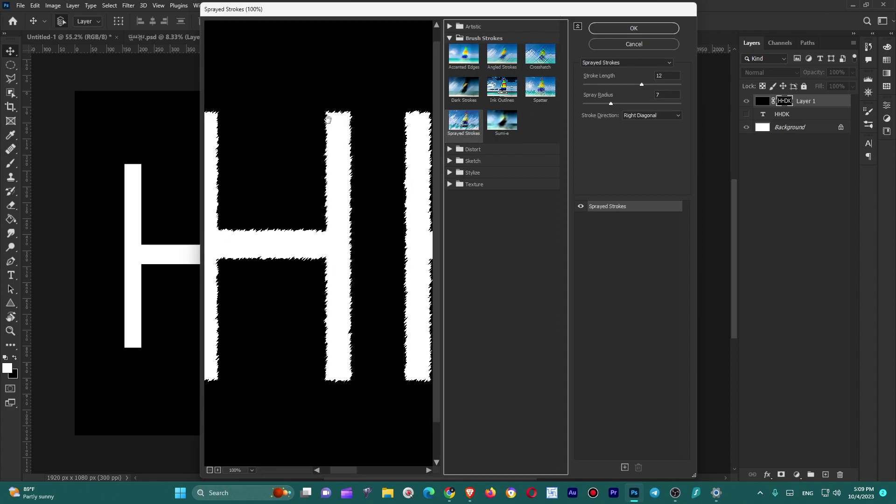
{"action": "left_click", "coordinate": [502, 121]}
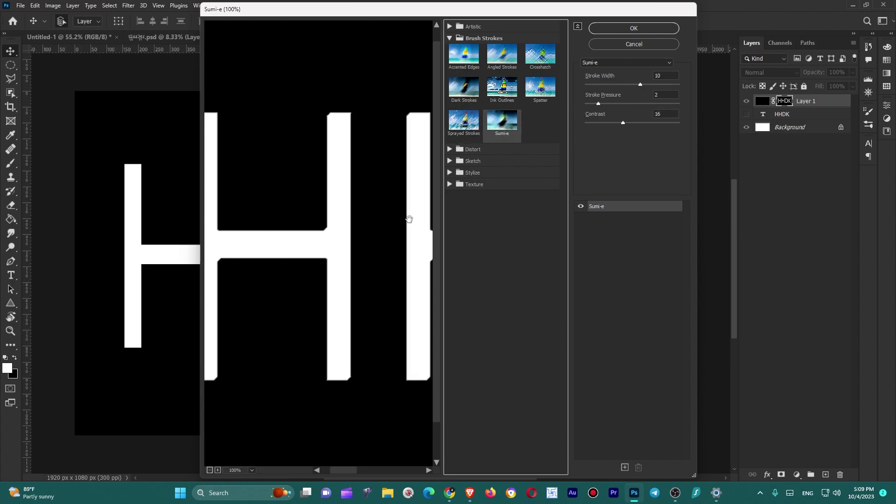
{"action": "left_click", "coordinate": [464, 120]}
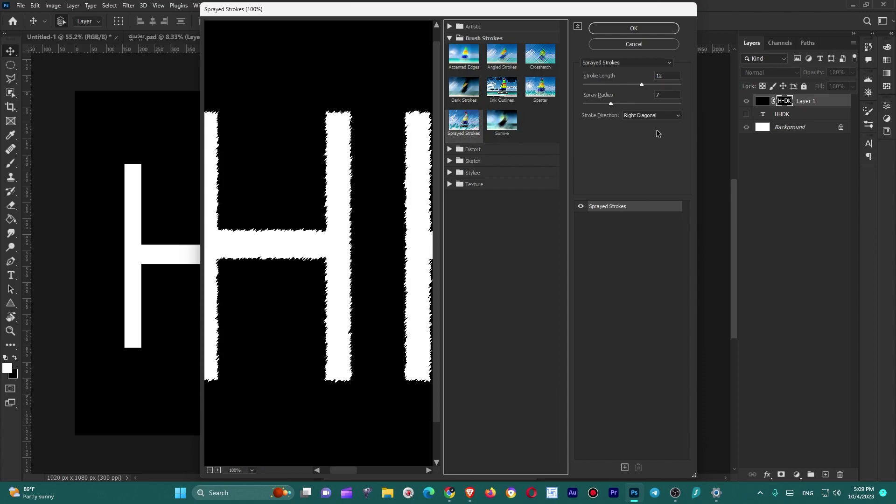
{"action": "left_click_drag", "start_coordinate": [642, 85], "coordinate": [655, 85]}
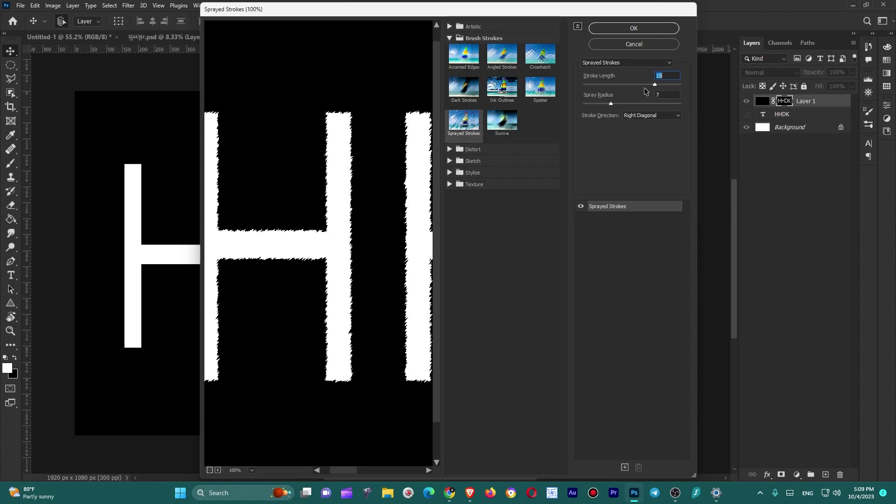
{"action": "mouse_move", "coordinate": [603, 104]}
{"action": "left_mouse_down"}
{"action": "mouse_move", "coordinate": [635, 104]}
{"action": "mouse_move", "coordinate": [581, 105]}
{"action": "mouse_move", "coordinate": [612, 106]}
{"action": "mouse_move", "coordinate": [633, 85]}
{"action": "mouse_move", "coordinate": [623, 89]}
{"action": "left_mouse_up"}
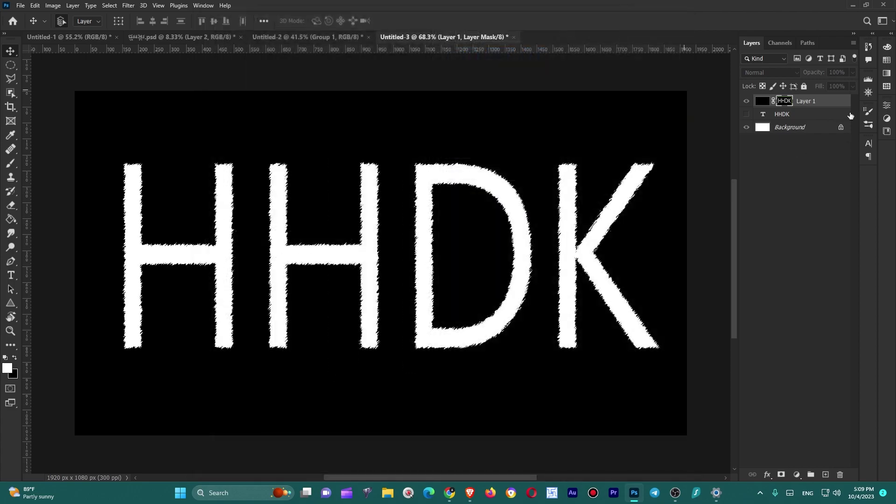
{"action": "left_click", "coordinate": [634, 28]}
- Apply the roughened mask to Layer 1 and add a new layer mask from the selection of the letters
{"action": "right_click", "coordinate": [787, 106]}
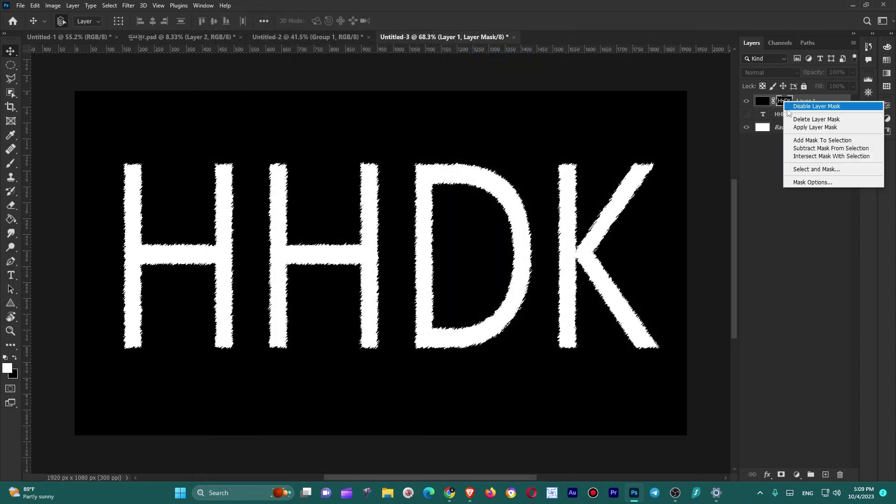
{"action": "left_click", "coordinate": [820, 125]}
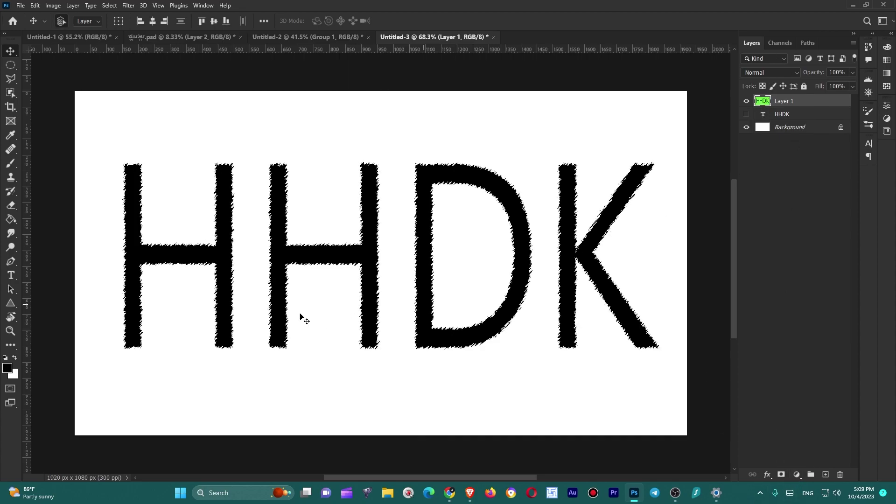
{"action": "left_click", "coordinate": [781, 476]}
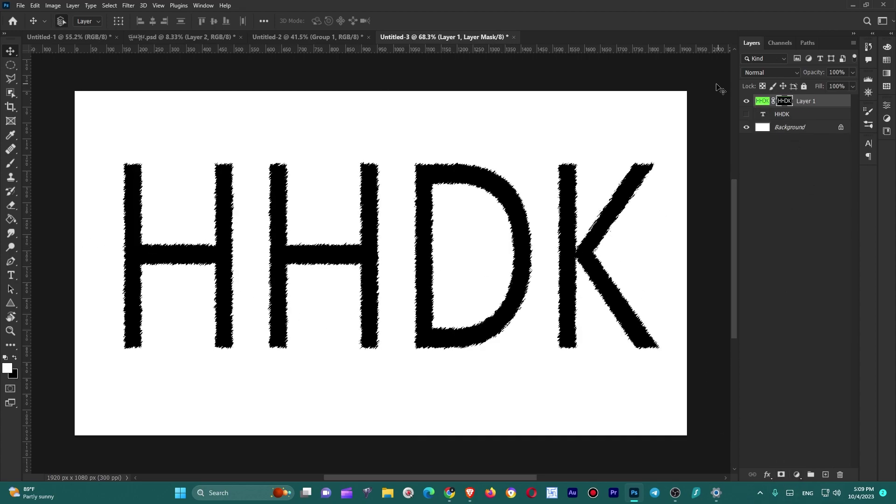
- Apply the Crystallize filter to Layer 1's new mask with a cell size of 8
{"action": "left_click", "coordinate": [129, 6]}
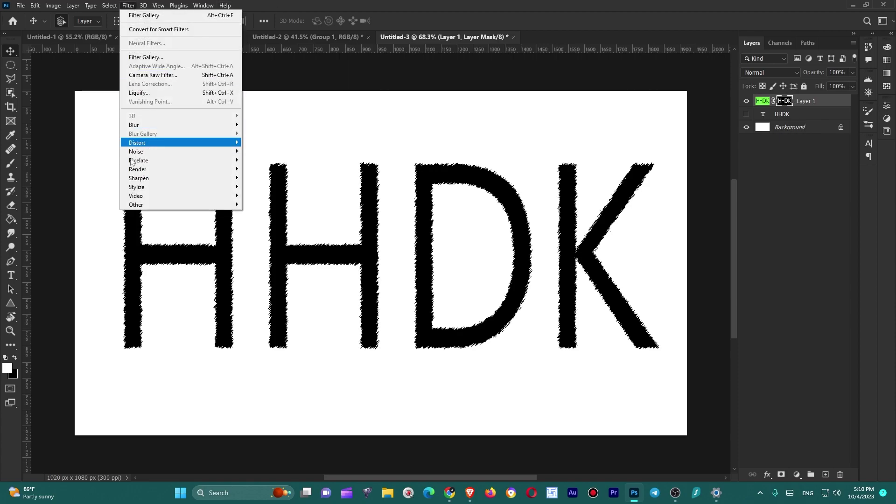
{"action": "mouse_move", "coordinate": [171, 163]}
{"action": "left_click", "coordinate": [263, 169]}
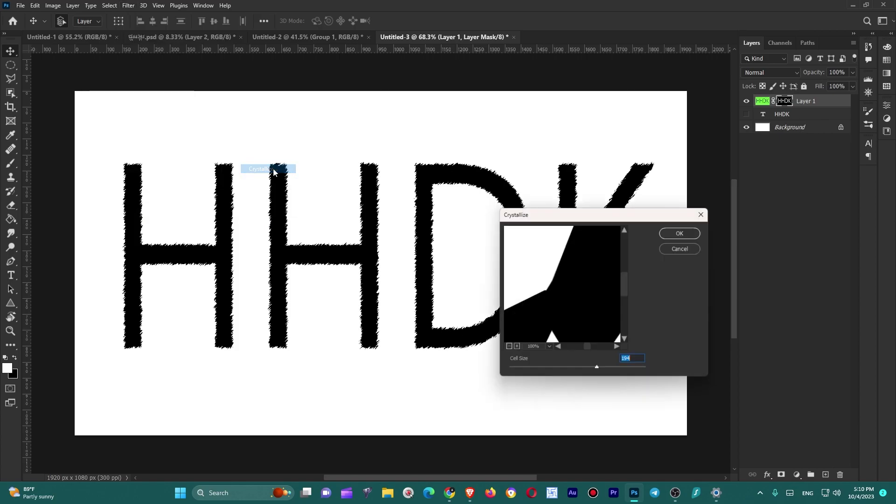
{"action": "left_click", "coordinate": [594, 267], "text": "alt"}
{"action": "left_click", "coordinate": [620, 284], "text": "alt"}
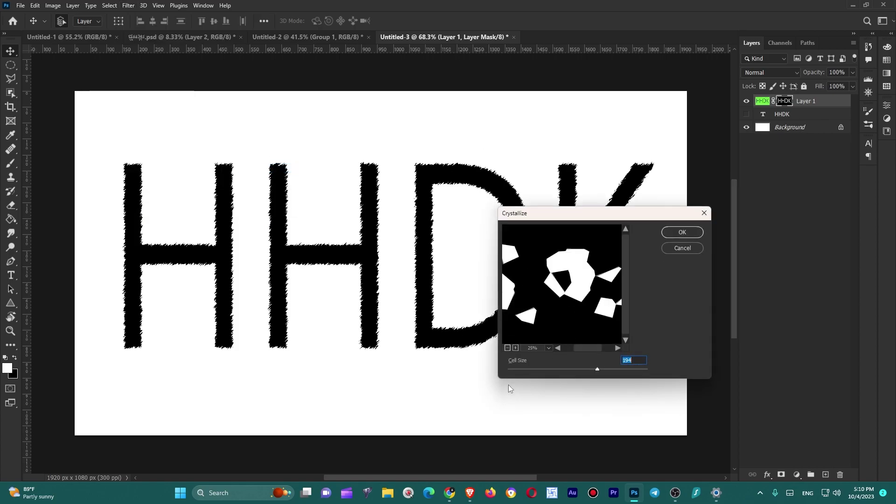
{"action": "type", "text": "5"}
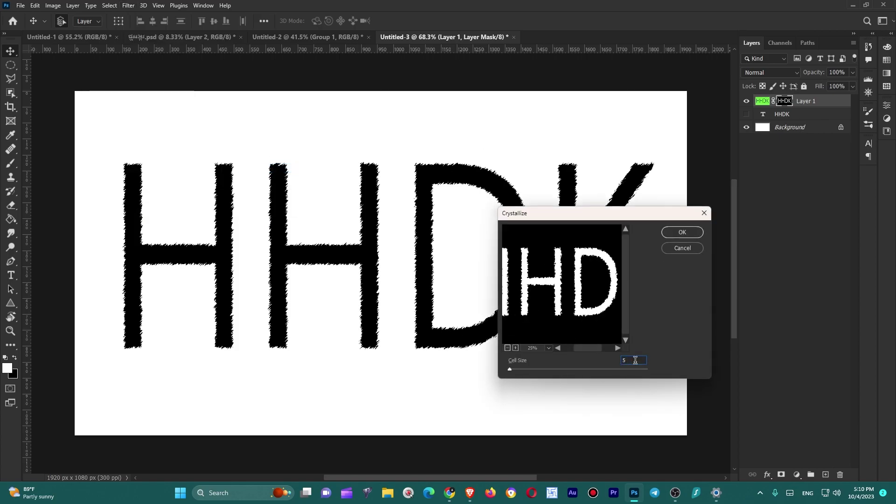
{"action": "type", "text": "8"}
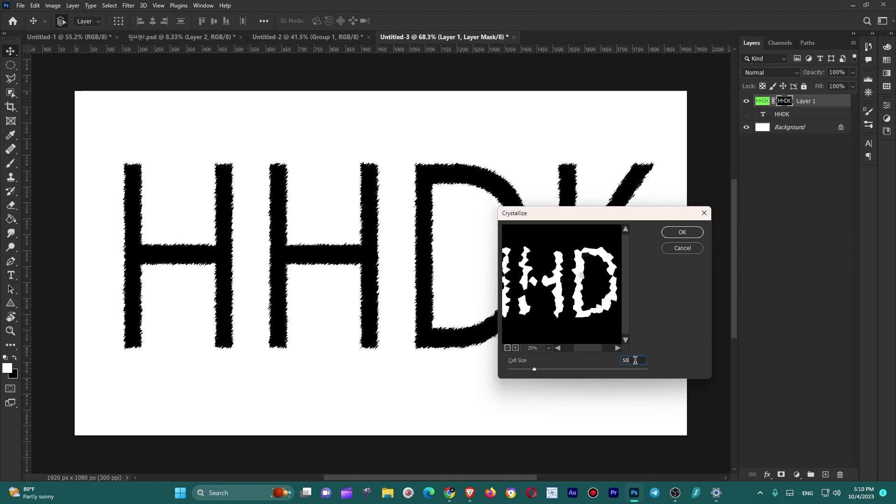
{"action": "key", "text": "Left"}
{"action": "key", "text": "BackSpace"}
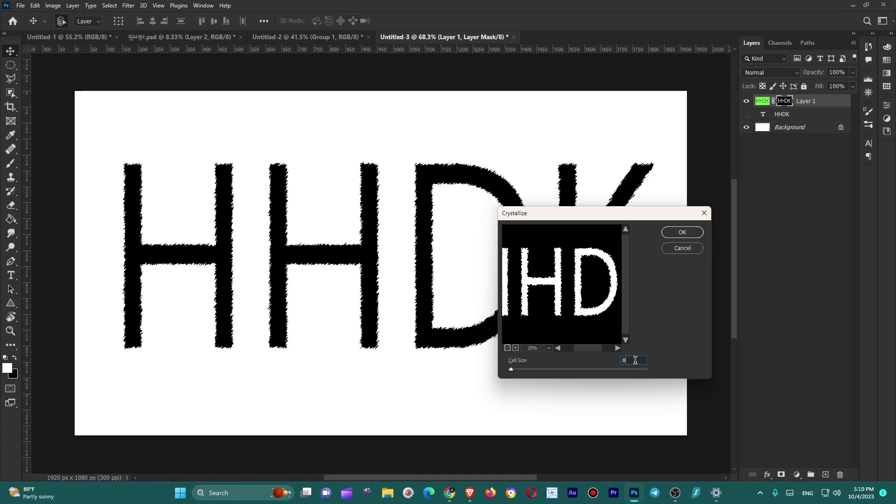
{"action": "left_click", "coordinate": [681, 232]}
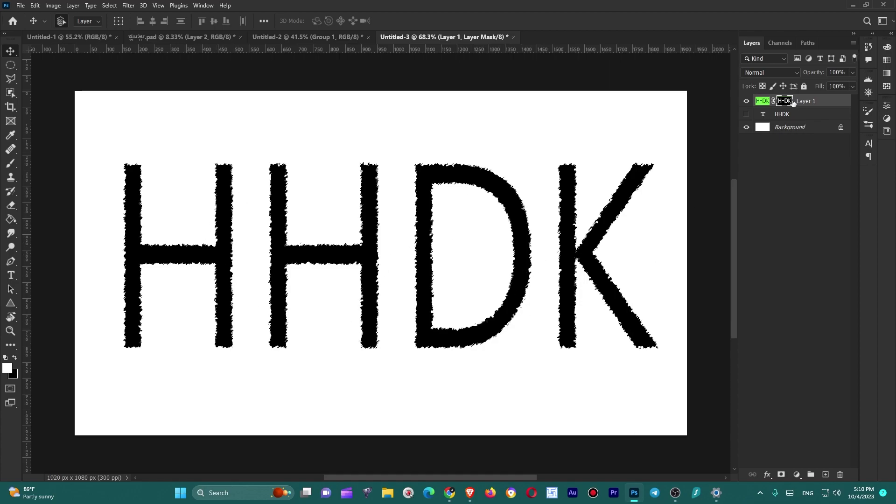
- Duplicate the masked Layer 1 three times and hide the original Layer 1
{"action": "key", "text": "ctrl+2"}
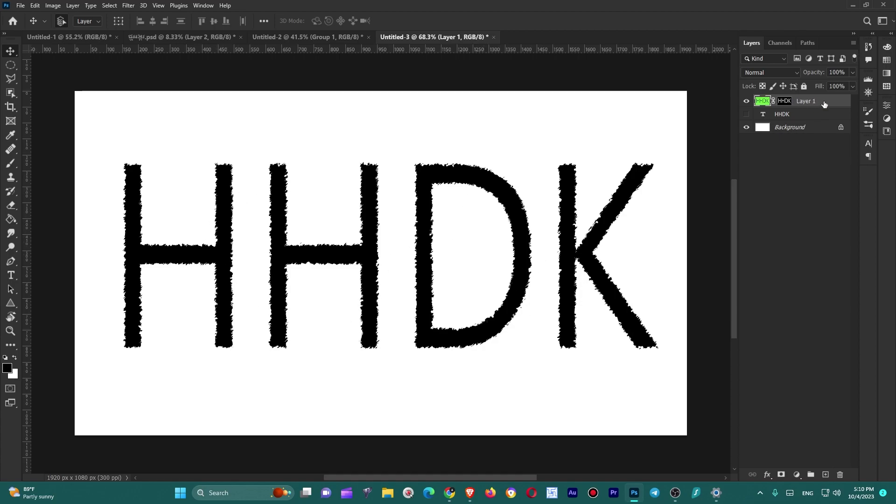
{"action": "key", "text": "ctrl+j"}
{"action": "key", "text": "ctrl+j"}
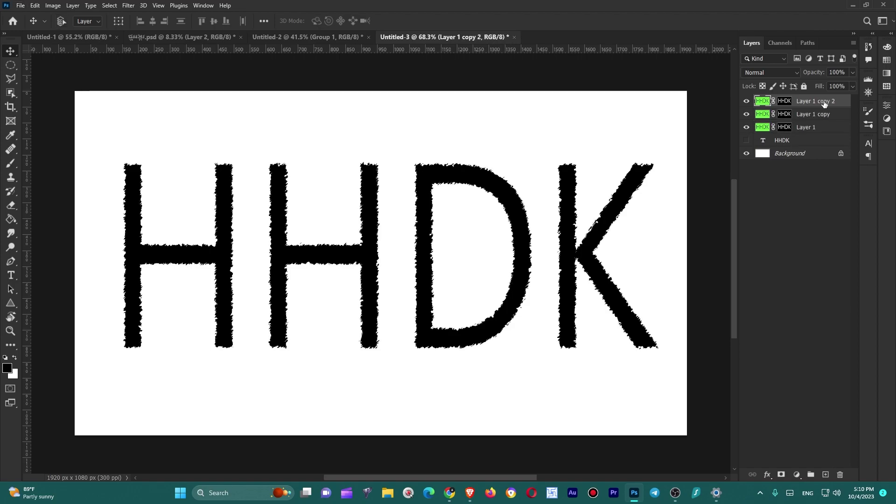
{"action": "key", "text": "ctrl+j"}
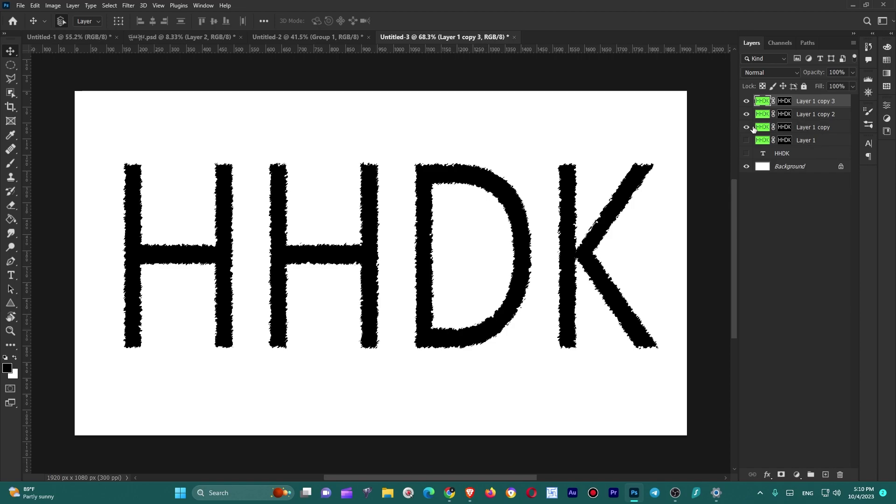
{"action": "left_click", "coordinate": [834, 130]}
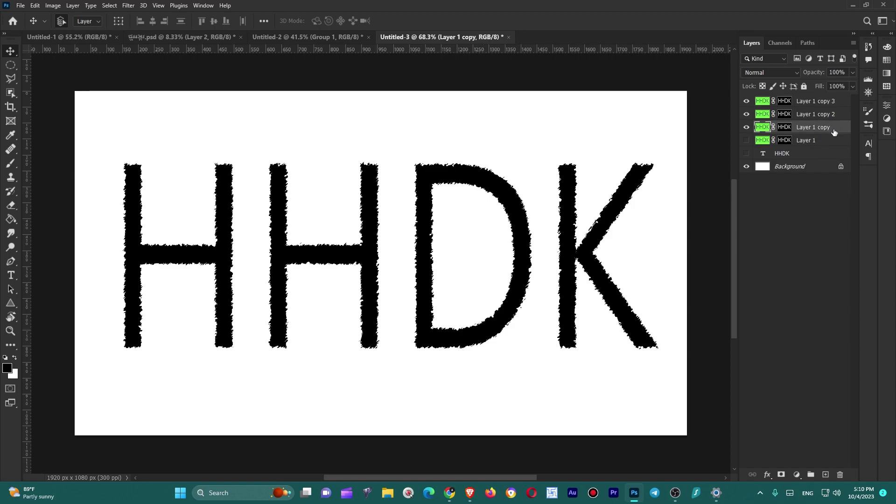
{"action": "double_click", "coordinate": [786, 128]}
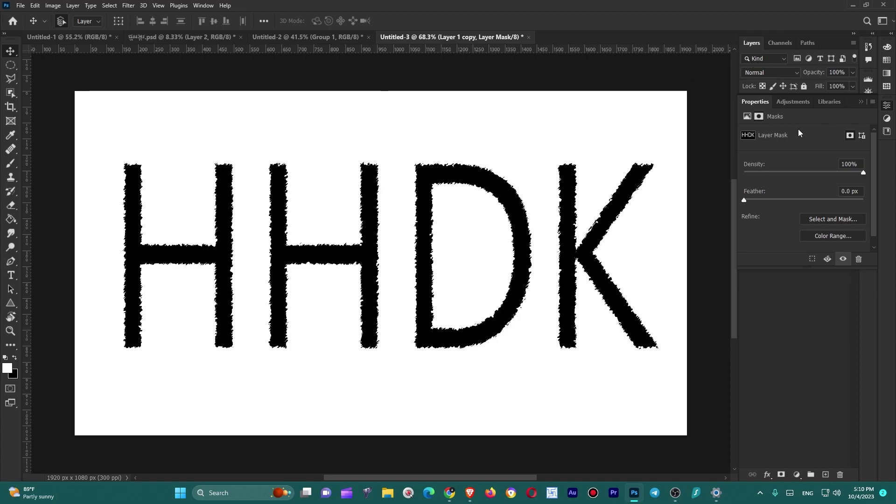
{"action": "left_click", "coordinate": [759, 44]}
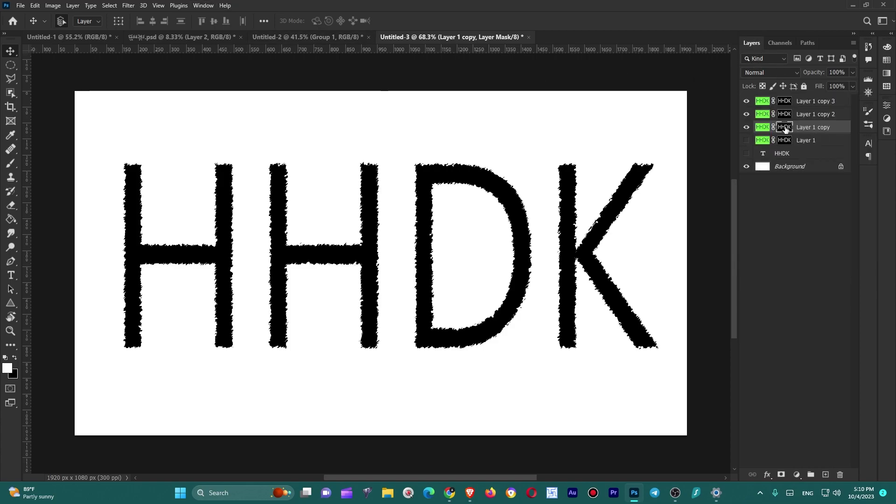
{"action": "left_click", "coordinate": [763, 127]}
{"action": "left_click", "coordinate": [784, 127]}
{"action": "left_click", "coordinate": [785, 115]}
{"action": "left_click", "coordinate": [785, 102]}
- Select the mask of Layer 1 copy and hide Layer 1 copy 2 and Layer 1 copy 3
{"action": "left_click", "coordinate": [784, 127]}
{"action": "left_click", "coordinate": [746, 114]}
{"action": "left_click", "coordinate": [746, 101]}
{"action": "left_click", "coordinate": [747, 127]}
{"action": "left_click", "coordinate": [747, 127]}
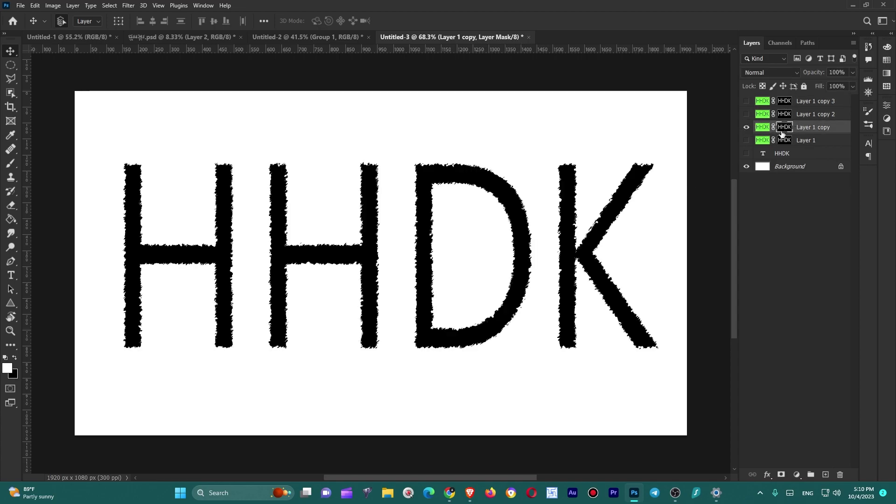
- Apply the Crystallize filter to the mask of Layer 1 copy with a cell size of 23
{"action": "left_click", "coordinate": [128, 5]}
{"action": "mouse_move", "coordinate": [224, 160]}
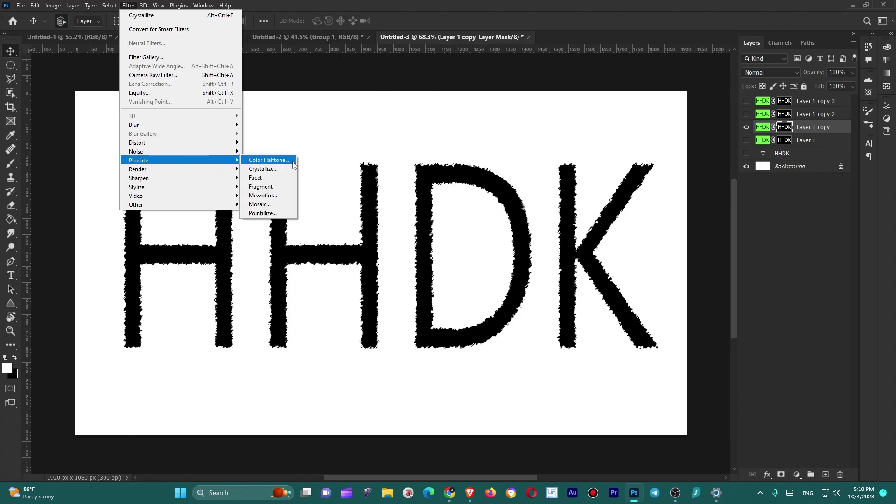
{"action": "left_click", "coordinate": [276, 172]}
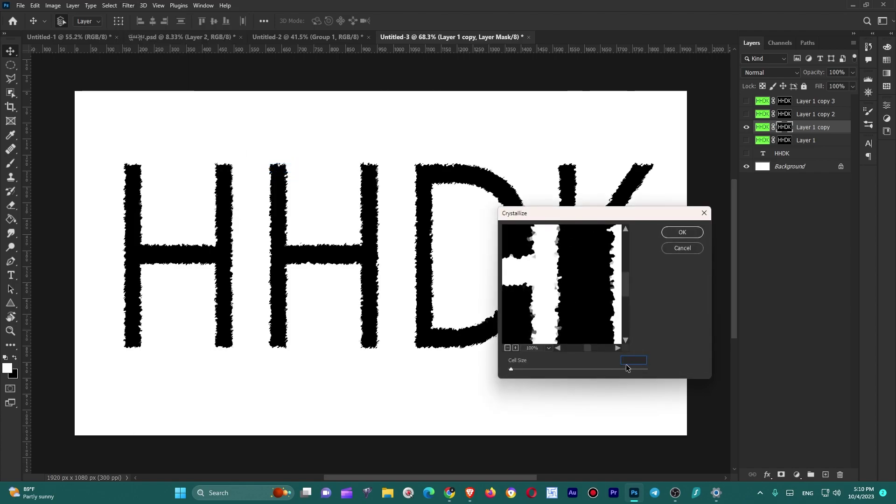
{"action": "type", "text": "23"}
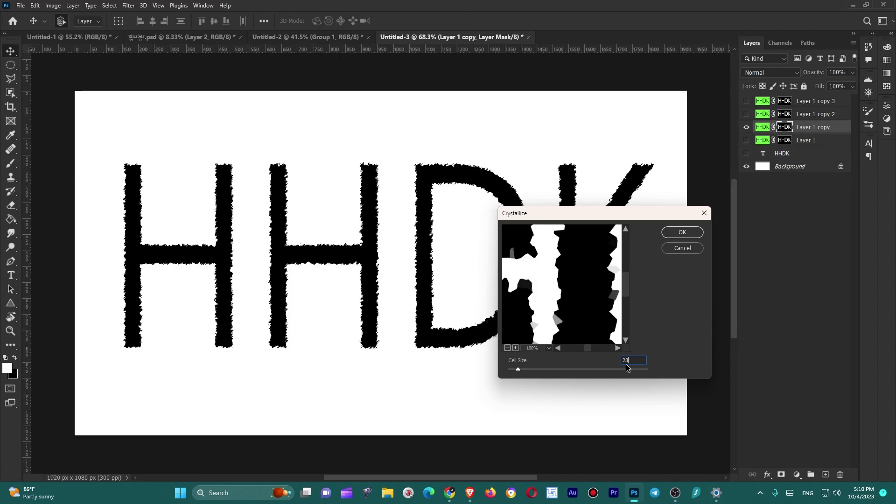
{"action": "left_click", "coordinate": [682, 232]}
{"action": "right_click", "coordinate": [784, 115]}
{"action": "left_click", "coordinate": [784, 116]}
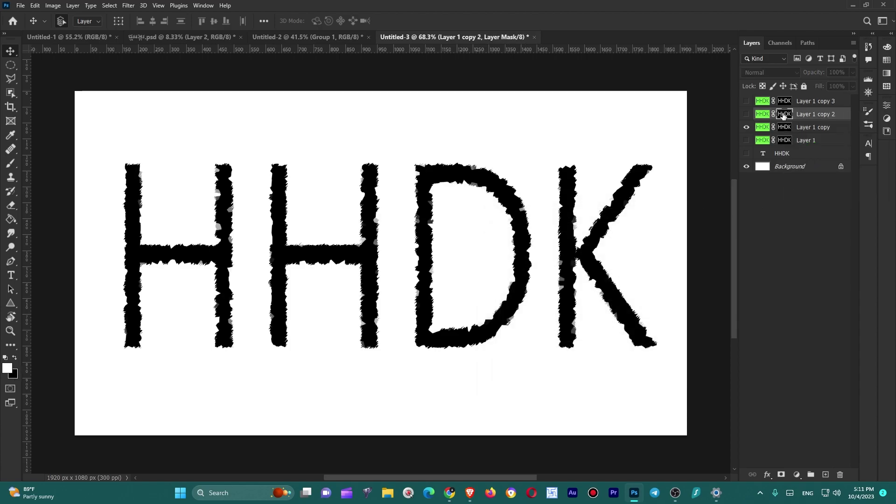
{"action": "left_click", "coordinate": [127, 5]}
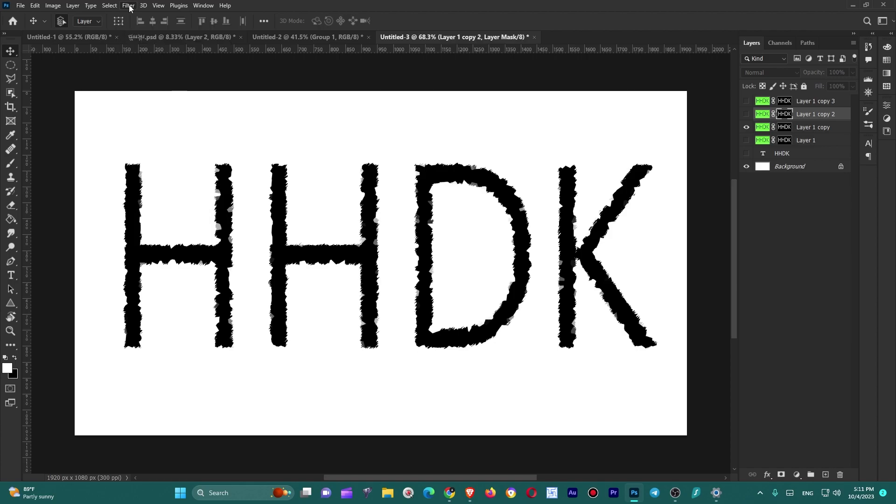
{"action": "left_click", "coordinate": [788, 115]}
{"action": "left_click", "coordinate": [841, 228]}
{"action": "left_click", "coordinate": [802, 115]}
{"action": "left_click", "coordinate": [782, 116]}
{"action": "left_click", "coordinate": [127, 5]}
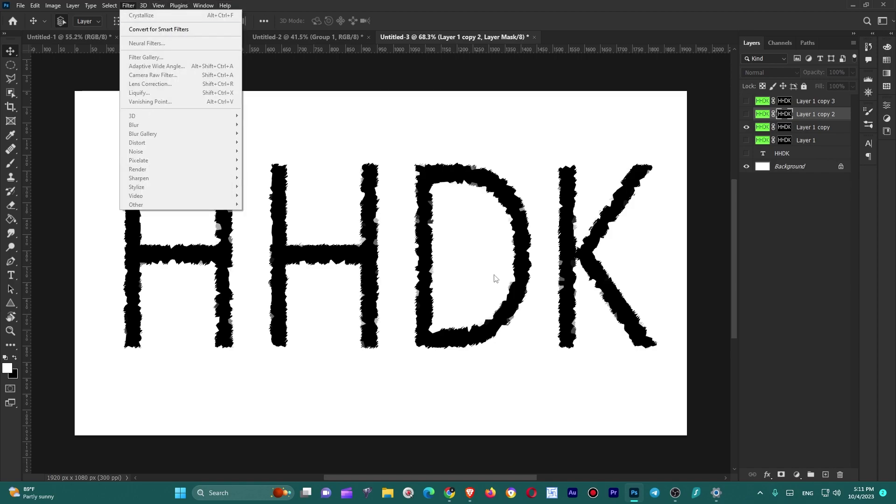
{"action": "left_click", "coordinate": [802, 224]}
- Show Layer 1 copy 2, hide Layer 1 copy, and apply Crystallize to Layer 1 copy 2's mask with a cell size of 43
{"action": "left_click", "coordinate": [748, 114]}
{"action": "left_click", "coordinate": [747, 127]}
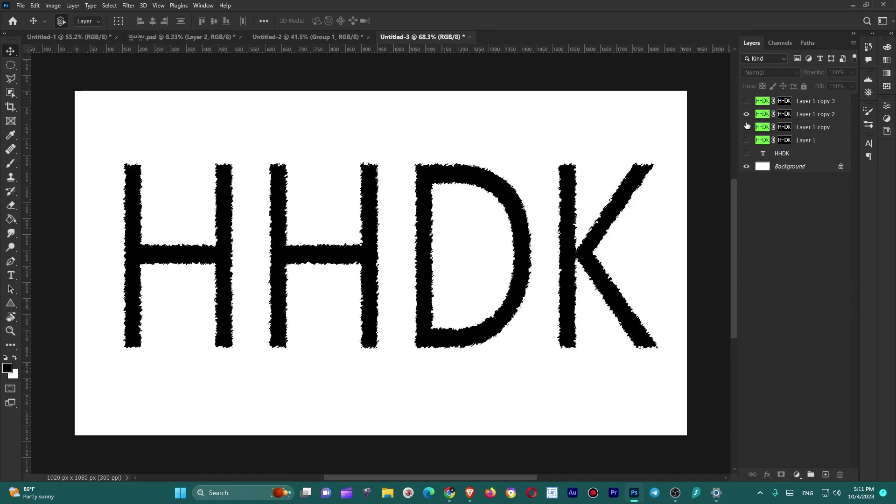
{"action": "left_click", "coordinate": [786, 115]}
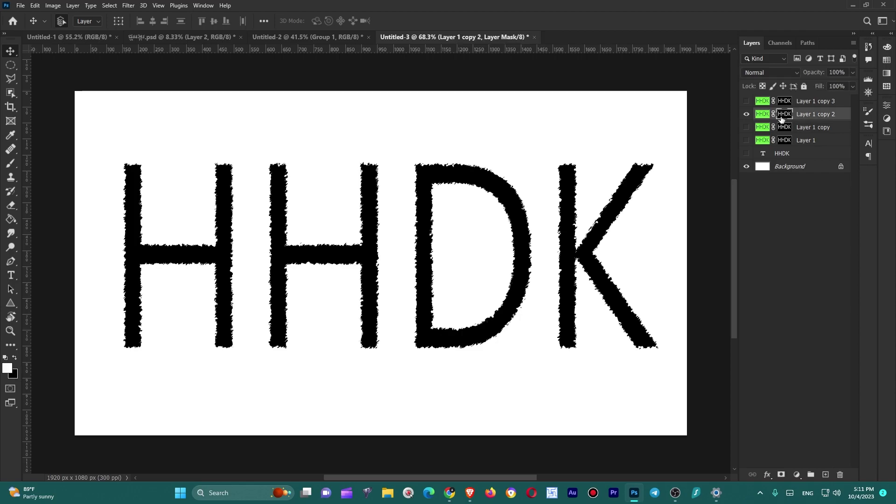
{"action": "left_click", "coordinate": [128, 6]}
{"action": "mouse_move", "coordinate": [176, 162]}
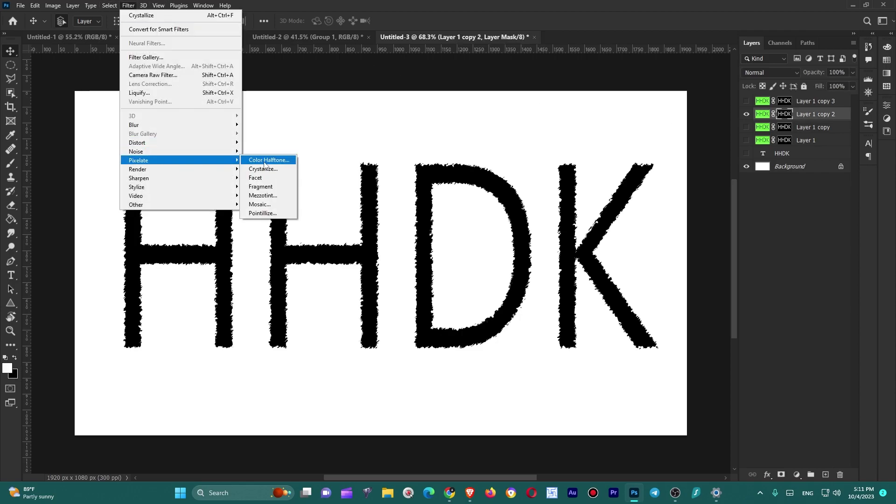
{"action": "left_click", "coordinate": [268, 171]}
{"action": "type", "text": "43"}
{"action": "left_click", "coordinate": [684, 232]}
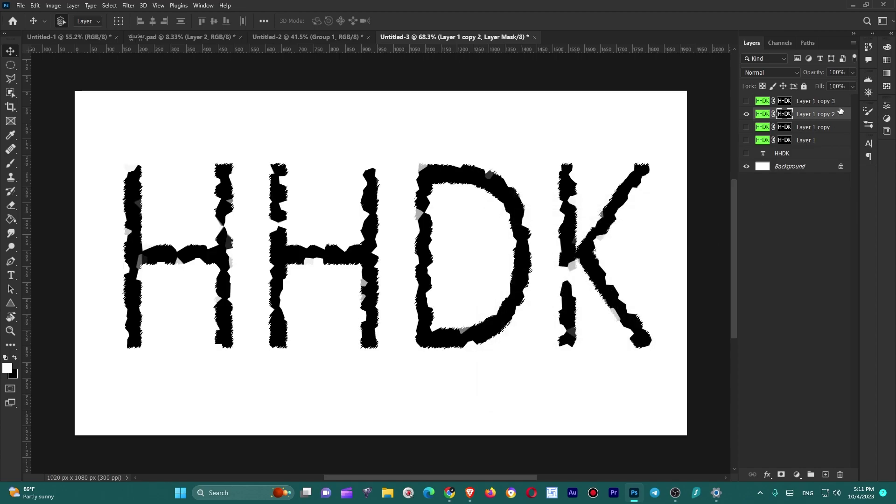
- Show Layer 1 copy 3, hide Layer 1 copy 2, and apply Crystallize to Layer 1 copy 3's mask with a cell size of 78
{"action": "left_click", "coordinate": [747, 101]}
{"action": "left_click", "coordinate": [747, 114]}
{"action": "left_click", "coordinate": [785, 101]}
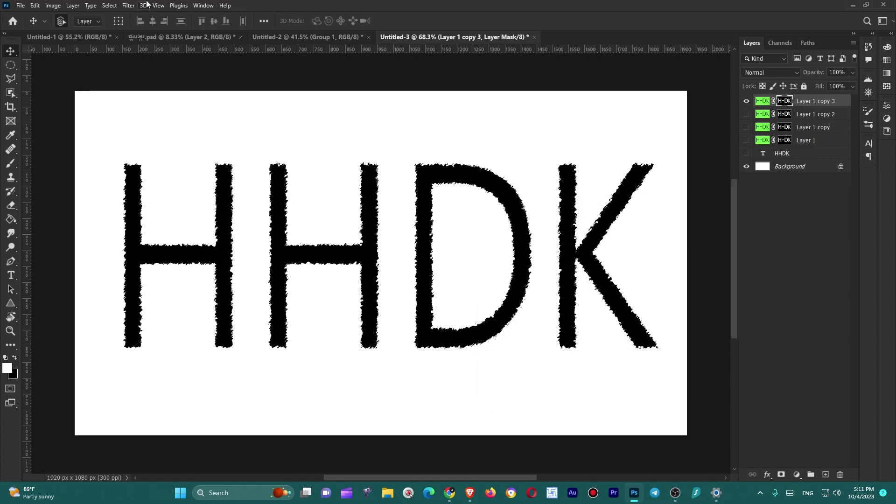
{"action": "left_click", "coordinate": [120, 6]}
{"action": "mouse_move", "coordinate": [193, 161]}
{"action": "left_click", "coordinate": [280, 169]}
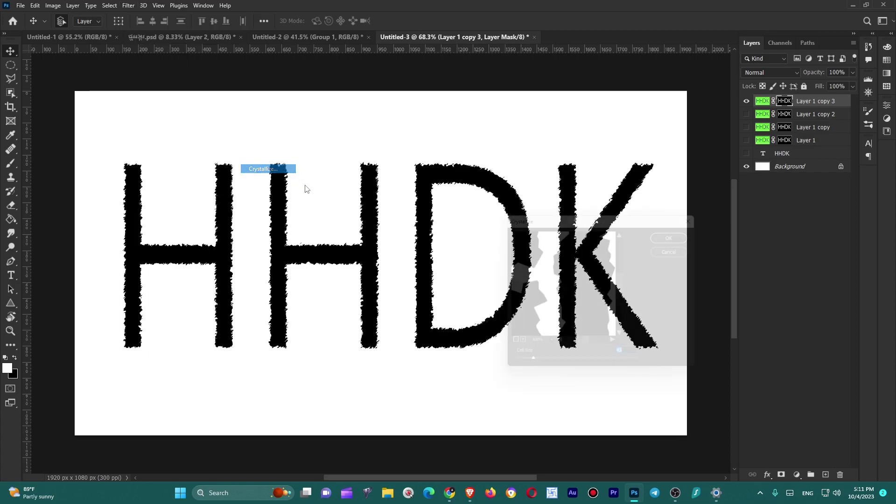
{"action": "type", "text": "8"}
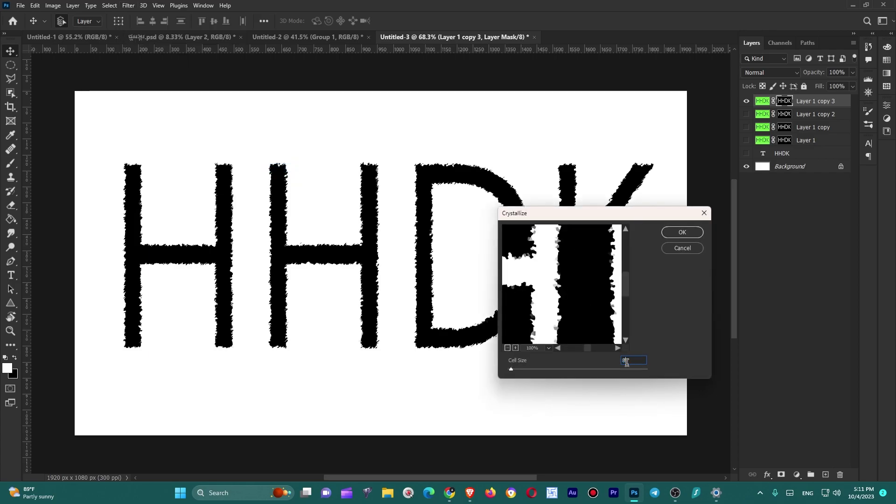
{"action": "type", "text": "50"}
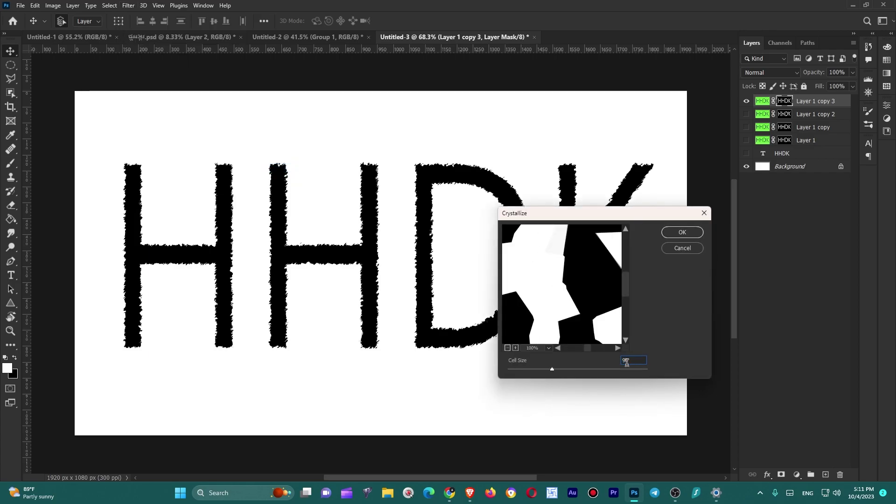
{"action": "scroll", "coordinate": [627, 363], "scroll_direction": "down", "scroll_amount": 18}
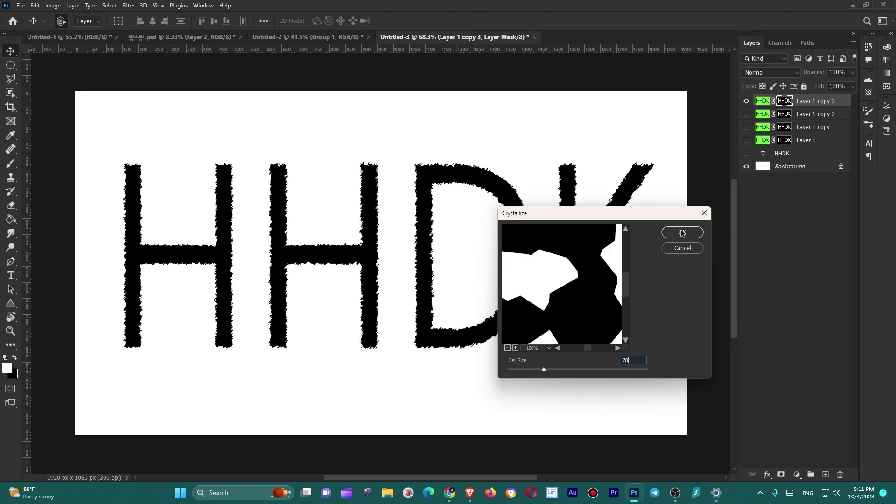
{"action": "left_click", "coordinate": [682, 233]}
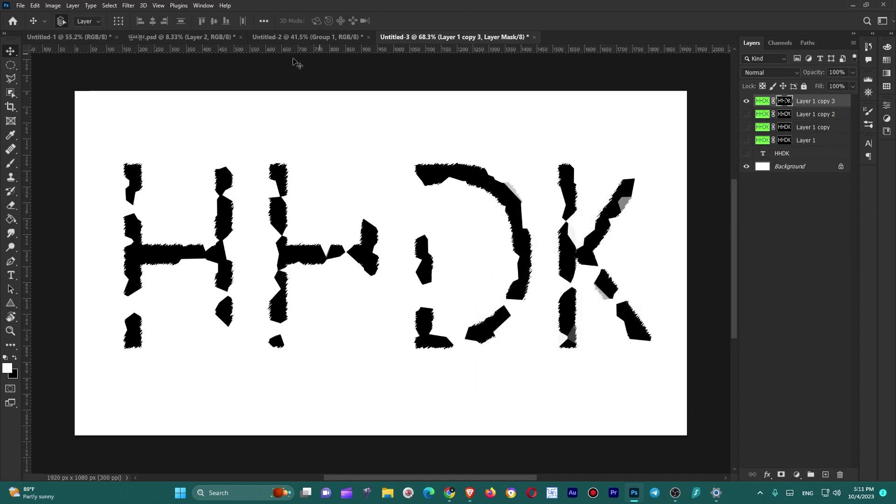
- Copy the Layer 2 stone from the stones PSD into Untitled-3 and scale it to about 160% so it covers the canvas
{"action": "left_click", "coordinate": [142, 41]}
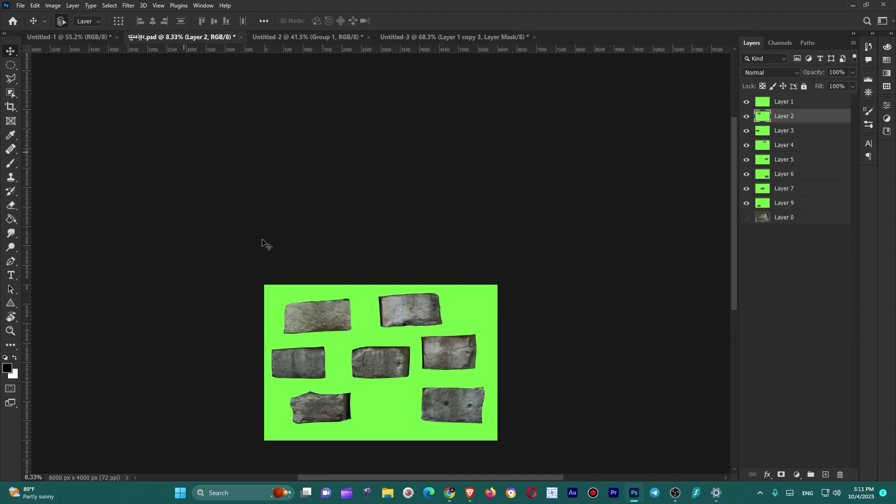
{"action": "left_click_drag", "start_coordinate": [413, 48], "coordinate": [402, 237]}
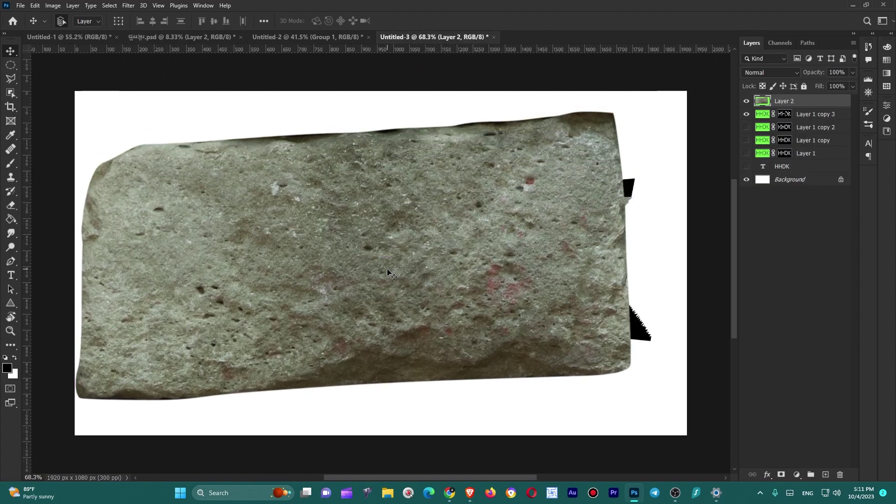
{"action": "scroll", "coordinate": [449, 264], "scroll_direction": "down", "scroll_amount": 3}
{"action": "key", "text": "ctrl+t"}
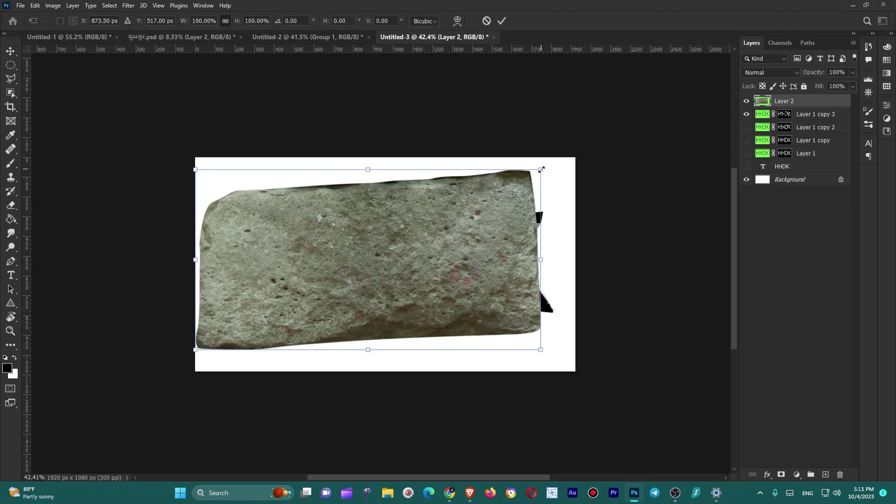
{"action": "left_click_drag", "start_coordinate": [541, 170], "coordinate": [710, 112]}
{"action": "left_click_drag", "start_coordinate": [430, 297], "coordinate": [411, 310]}
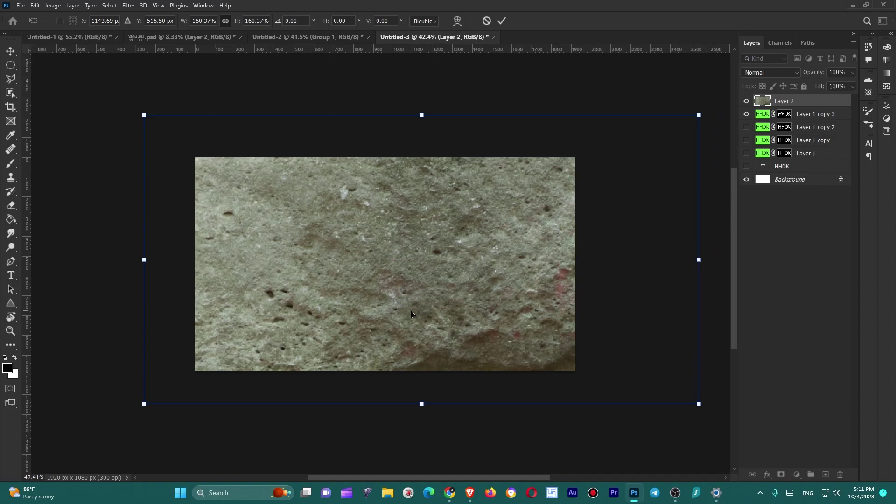
{"action": "key", "text": "Return"}
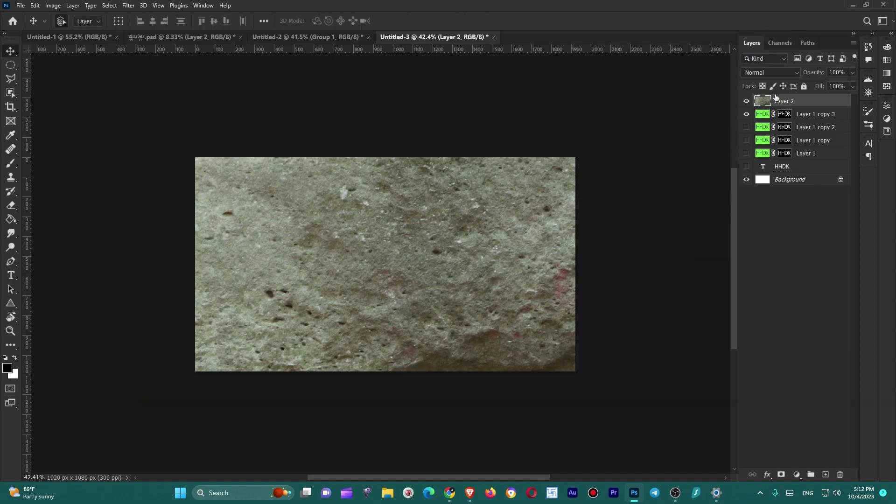
- Move the stone texture Layer 2 directly above Layer 1 and clip it to Layer 1
{"action": "key", "text": "ctrl+bracketleft"}
{"action": "key", "text": "ctrl+bracketleft"}
{"action": "key", "text": "ctrl+bracketleft"}
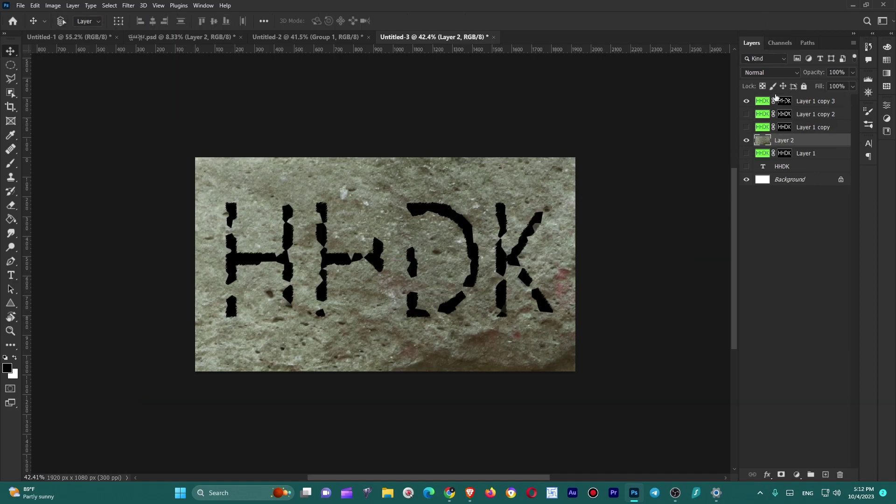
{"action": "left_click", "coordinate": [764, 146], "text": "alt"}
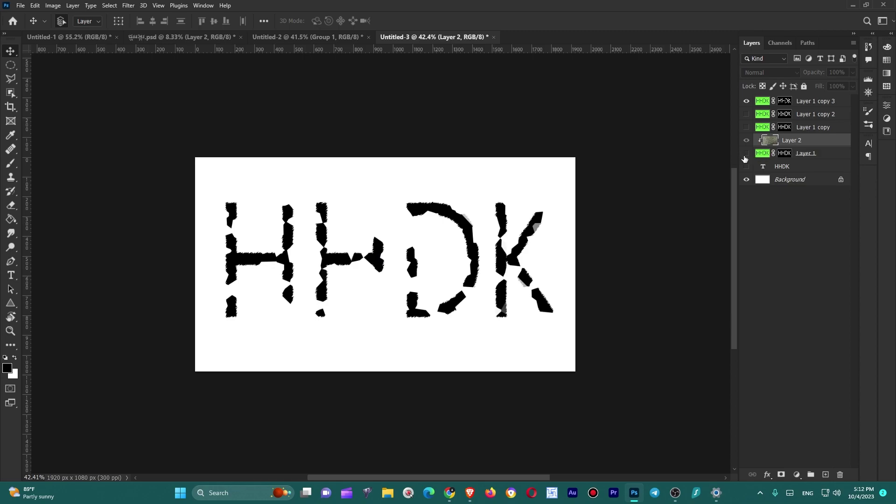
- Show Layer 1, Layer 1 copy and Layer 1 copy 2, and add all three Layer 1 copies to Layer 1's clipping group
{"action": "left_click", "coordinate": [747, 127]}
{"action": "left_click", "coordinate": [747, 114]}
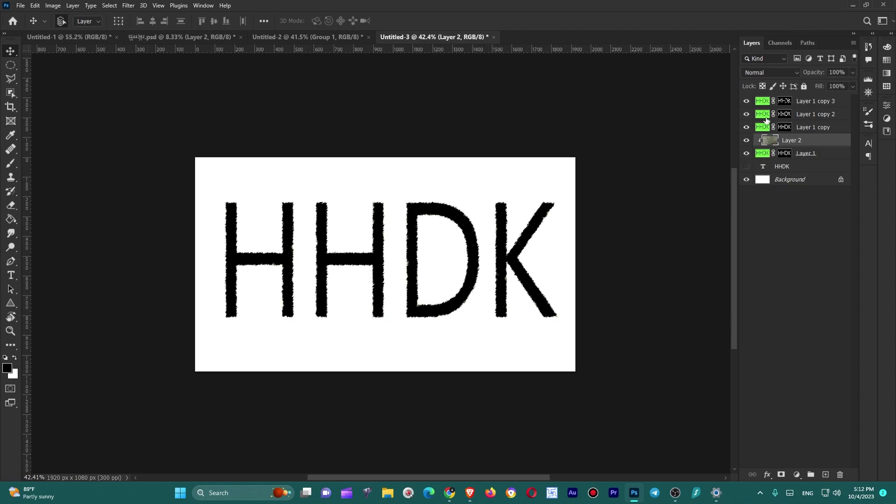
{"action": "left_click", "coordinate": [763, 133], "text": "alt"}
{"action": "left_click", "coordinate": [764, 117], "text": "alt"}
{"action": "left_click", "coordinate": [764, 107], "text": "alt"}
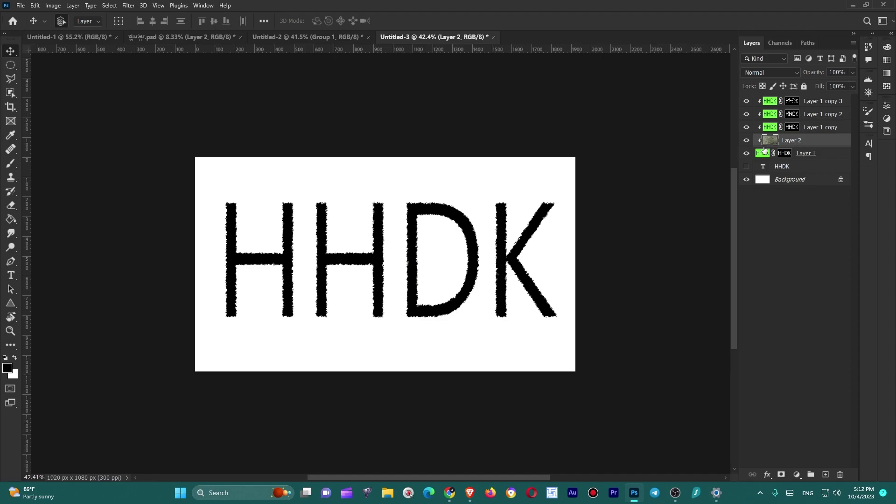
- Select the image content of Layer 1 copy rather than its mask
{"action": "left_click", "coordinate": [766, 154]}
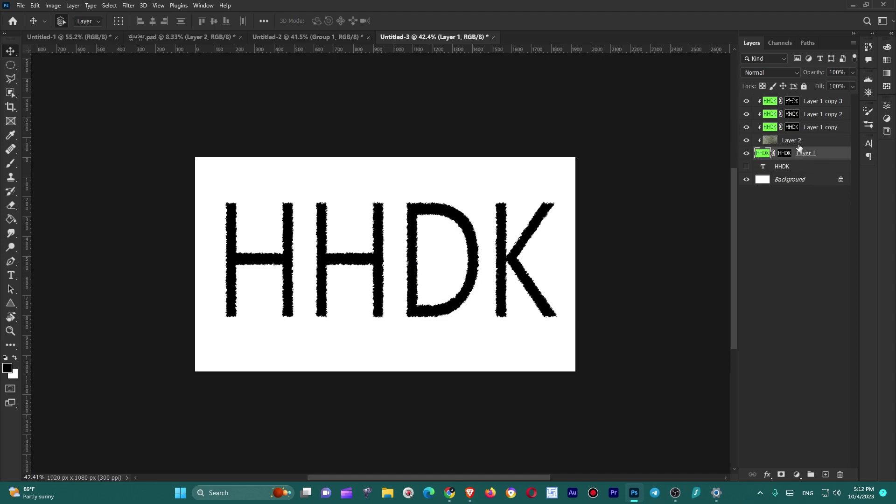
{"action": "left_click", "coordinate": [794, 127]}
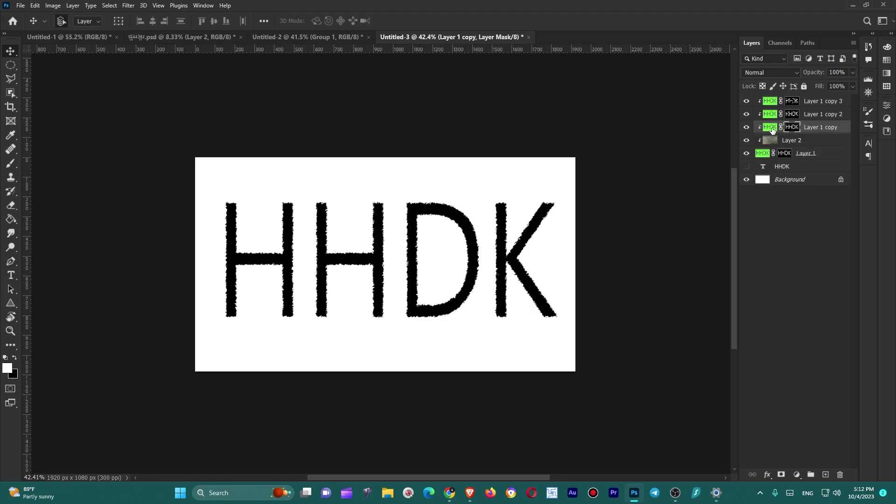
{"action": "left_click", "coordinate": [770, 128]}
{"action": "left_click", "coordinate": [771, 475]}
{"action": "left_click", "coordinate": [789, 386]}
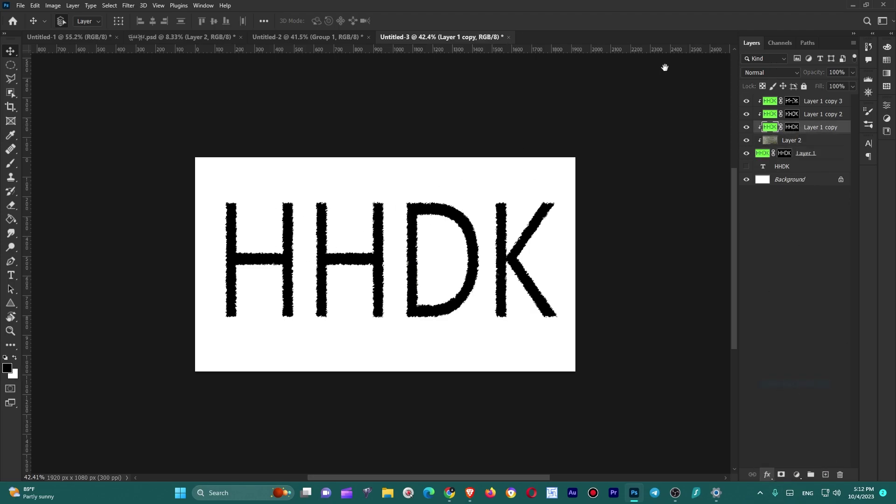
{"action": "left_click_drag", "start_coordinate": [561, 245], "coordinate": [639, 222]}
{"action": "left_click", "coordinate": [480, 232]}
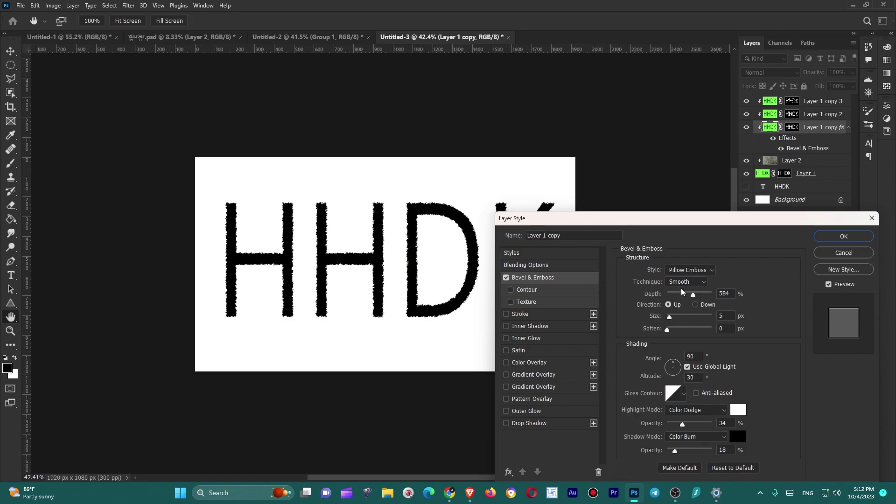
{"action": "left_click", "coordinate": [696, 273]}
{"action": "left_click", "coordinate": [691, 280]}
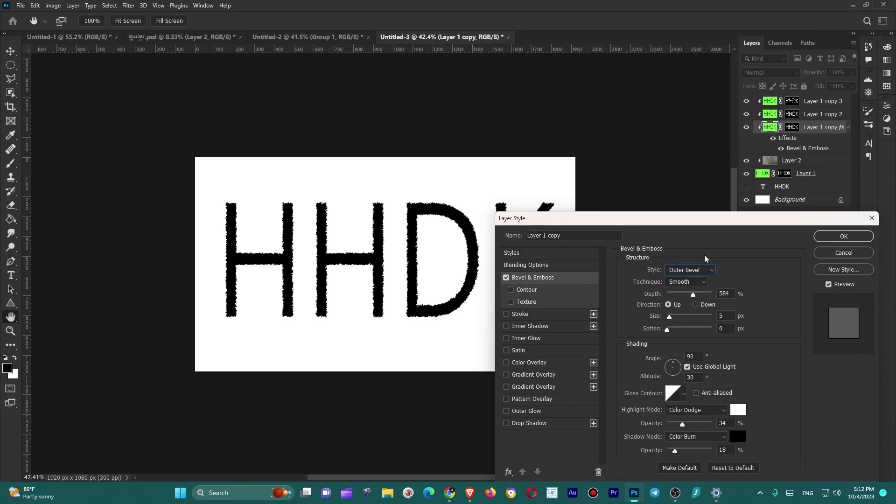
{"action": "left_click_drag", "start_coordinate": [726, 223], "coordinate": [707, 195]}
{"action": "left_click", "coordinate": [652, 372]}
{"action": "left_click", "coordinate": [609, 174]}
{"action": "left_click", "coordinate": [607, 182]}
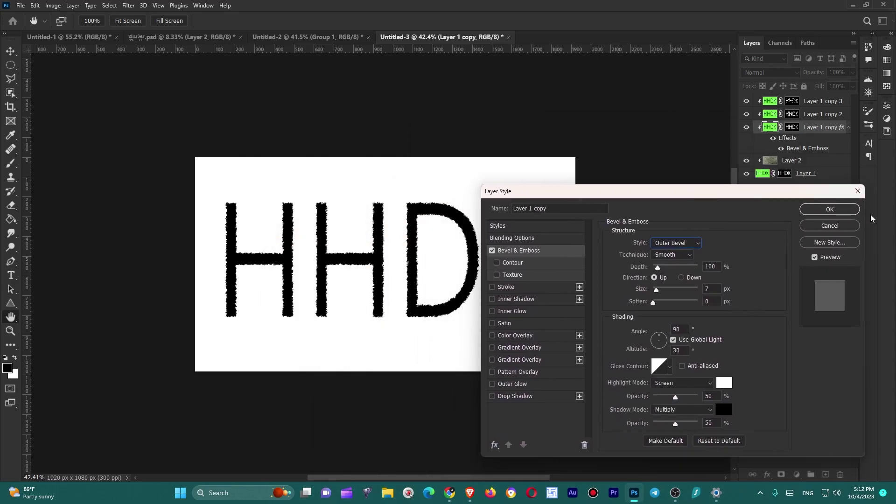
{"action": "left_click", "coordinate": [859, 193]}
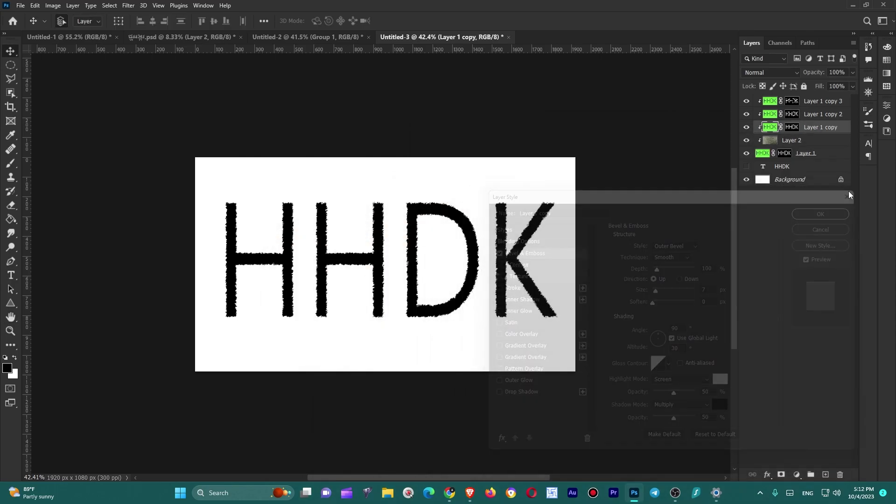
- Hide Layer 1 copy 2 and Layer 1 copy 3, and add a Bevel & Emboss effect in Outer Bevel style to Layer 1 copy
{"action": "left_click_drag", "start_coordinate": [747, 129], "coordinate": [747, 101]}
{"action": "left_click", "coordinate": [747, 127]}
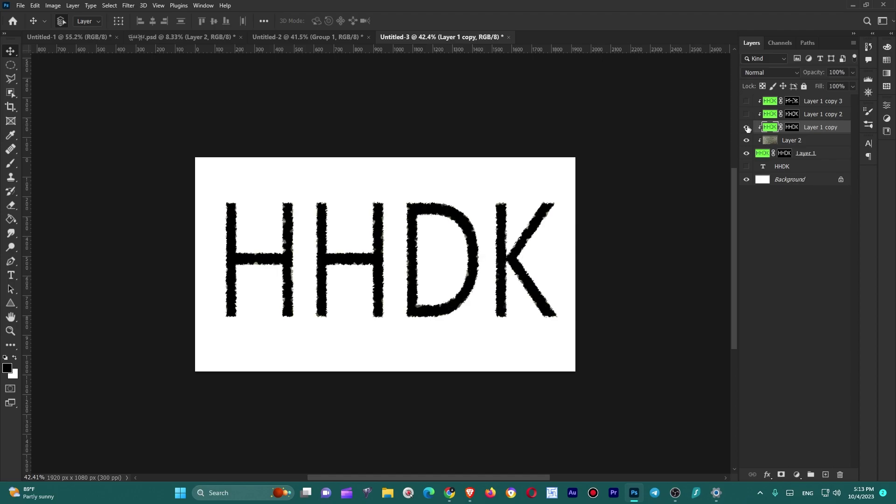
{"action": "left_click", "coordinate": [770, 475]}
{"action": "left_click", "coordinate": [790, 381]}
{"action": "left_click_drag", "start_coordinate": [564, 142], "coordinate": [469, 246]}
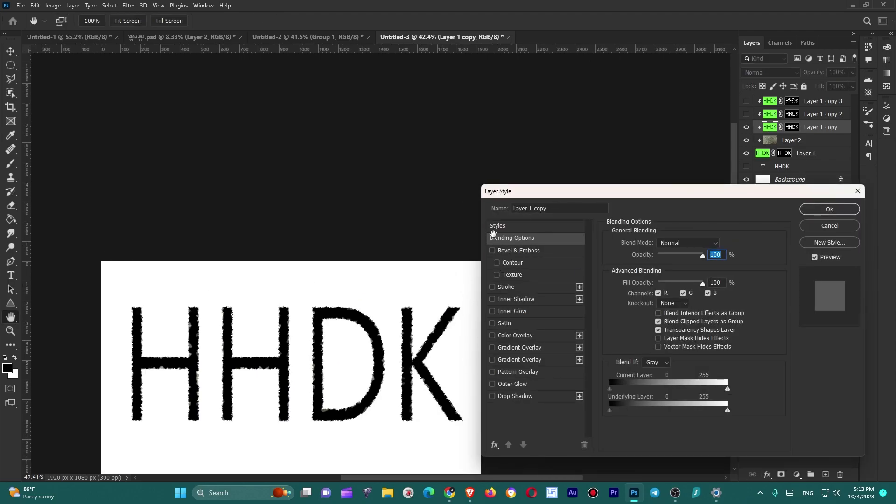
{"action": "scroll", "coordinate": [390, 210], "scroll_direction": "up", "scroll_amount": 2}
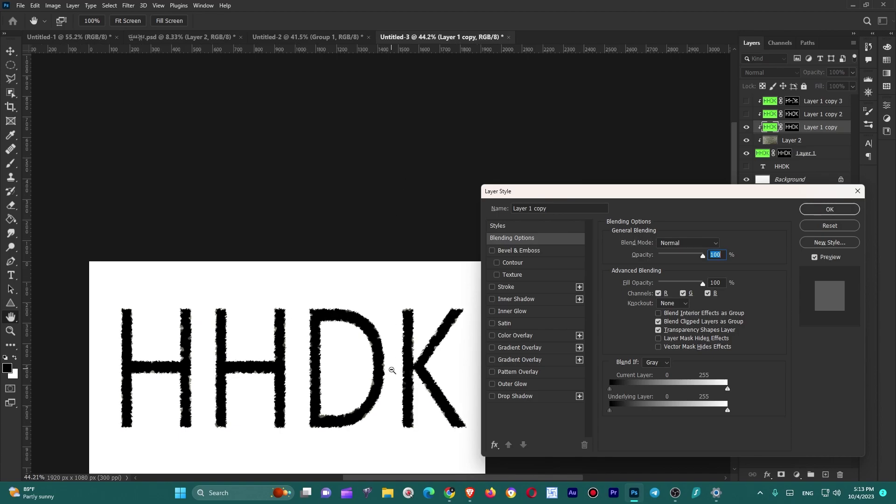
{"action": "left_click_drag", "start_coordinate": [390, 329], "coordinate": [381, 158]}
{"action": "left_click", "coordinate": [528, 250]}
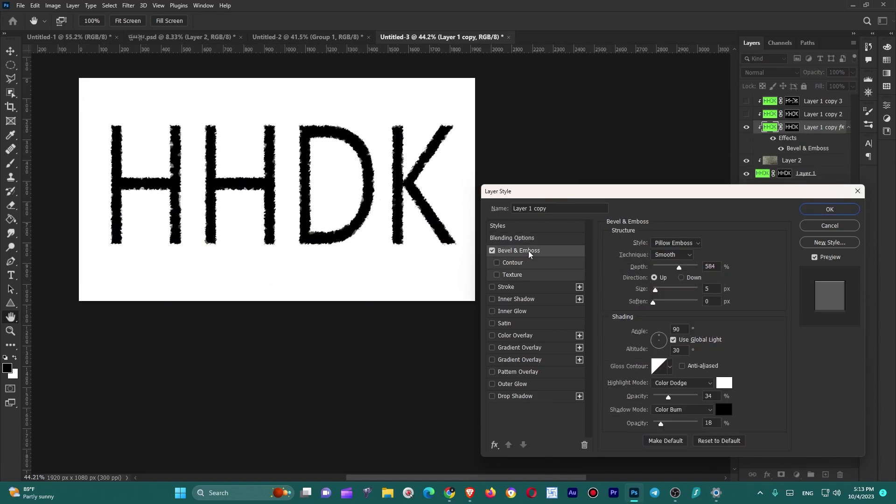
{"action": "left_click", "coordinate": [677, 242]}
{"action": "left_click", "coordinate": [673, 256]}
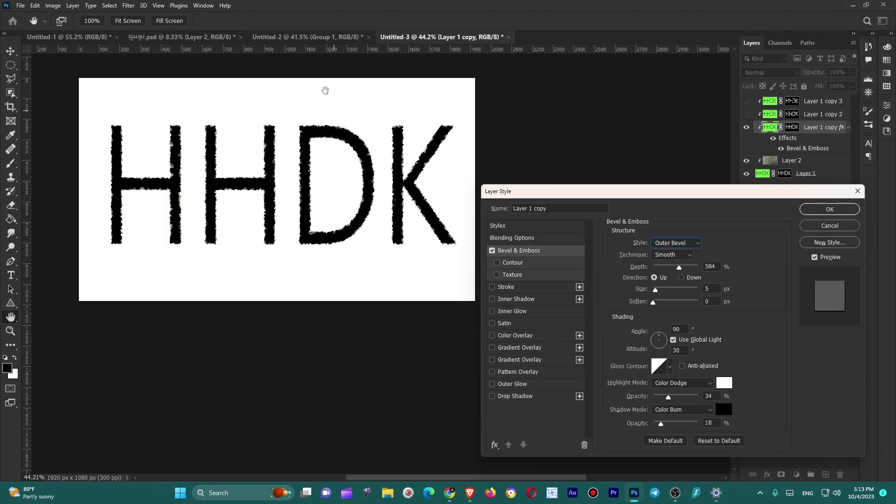
- Set Layer 1 copy's bevel depth to 594%, size to 131 px and shadow opacity to 35%, and its fill opacity to 0%
{"action": "left_click_drag", "start_coordinate": [680, 267], "coordinate": [678, 291]}
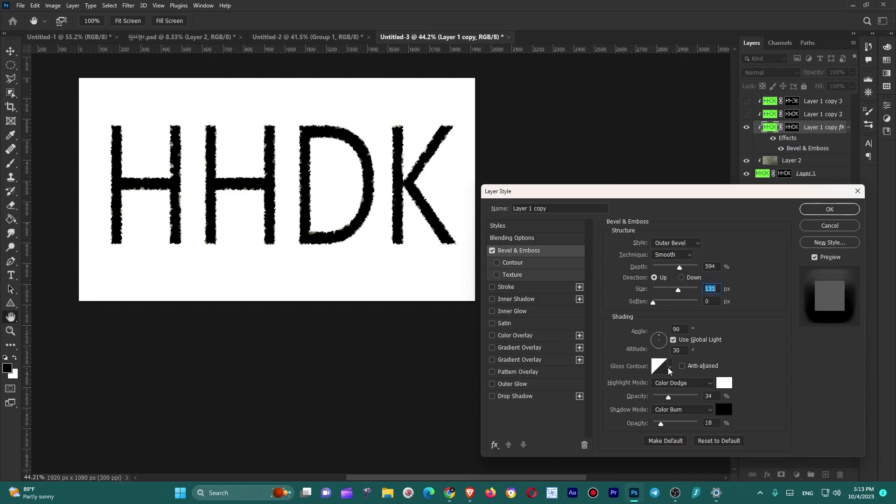
{"action": "left_click", "coordinate": [691, 382]}
{"action": "left_click", "coordinate": [665, 381]}
{"action": "left_click_drag", "start_coordinate": [663, 425], "coordinate": [671, 424]}
{"action": "left_click", "coordinate": [513, 238]}
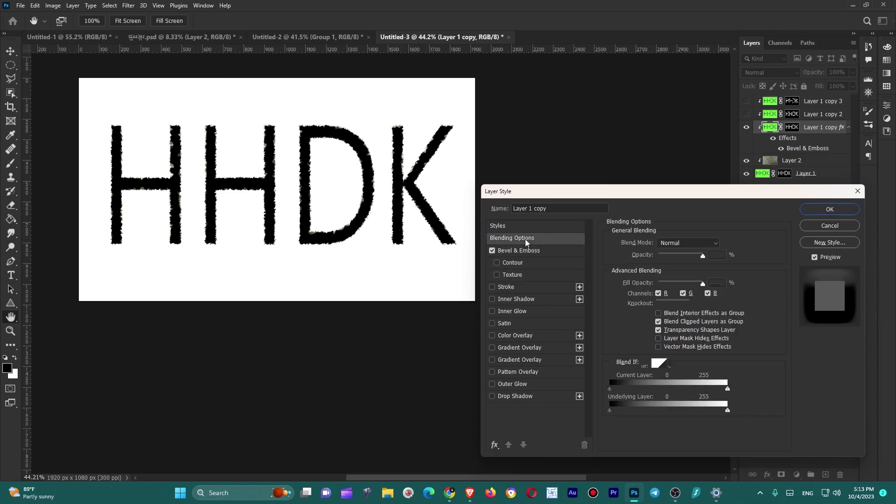
{"action": "left_click_drag", "start_coordinate": [702, 284], "coordinate": [622, 286]}
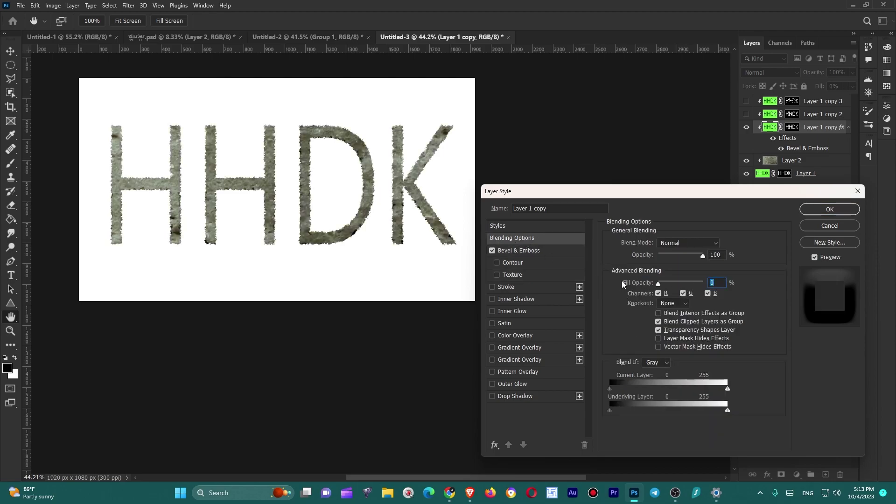
- Set Layer 1 copy's bevel highlight opacity to 29% and shadow opacity to 56%
{"action": "left_click", "coordinate": [528, 251]}
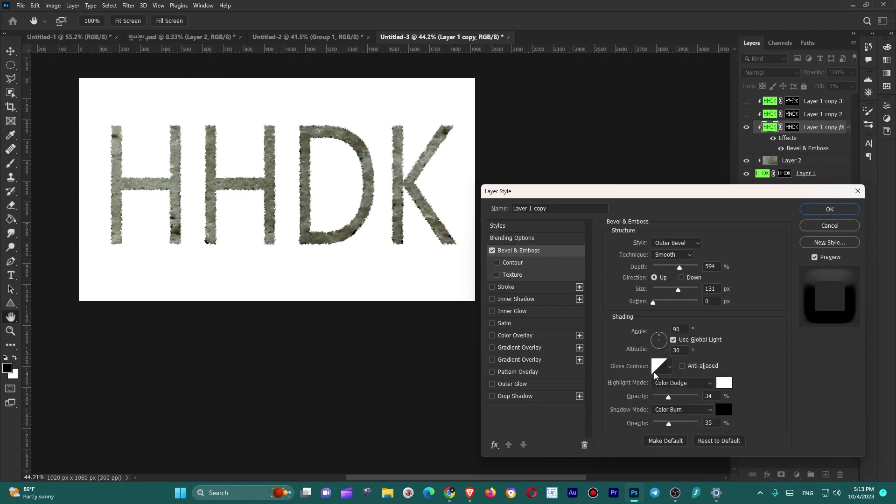
{"action": "left_click_drag", "start_coordinate": [674, 397], "coordinate": [679, 425]}
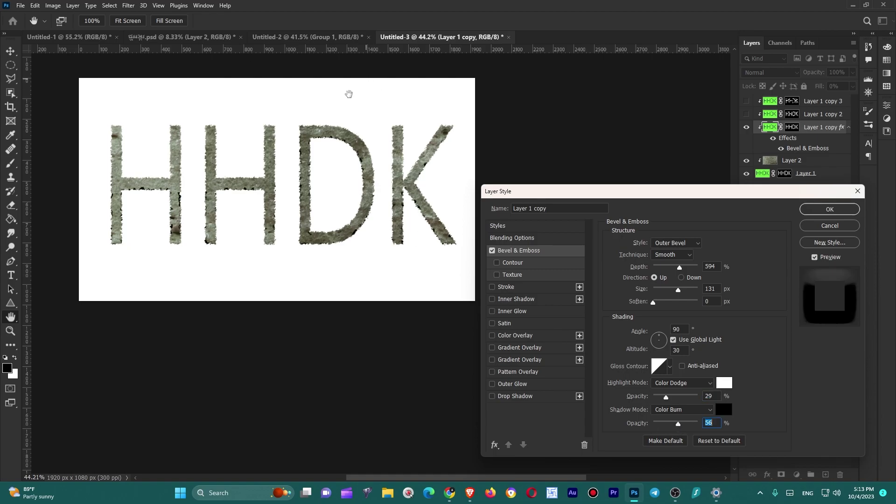
{"action": "left_click", "coordinate": [830, 210]}
- Copy Layer 1 copy's Bevel & Emboss effect to Layer 1 copy 2 and Layer 1 copy 3, and show only copy 2 of those two
{"action": "left_click_drag", "start_coordinate": [787, 142], "coordinate": [794, 101]}
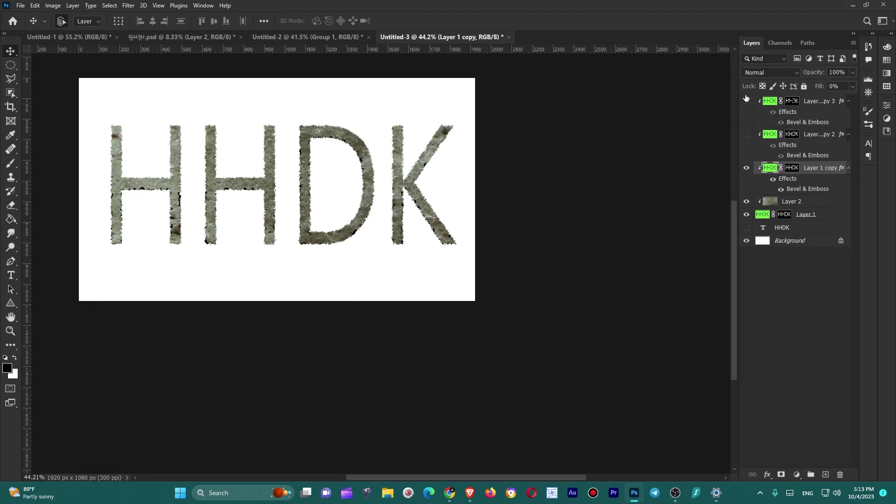
{"action": "left_click", "coordinate": [747, 101]}
{"action": "left_click", "coordinate": [746, 135]}
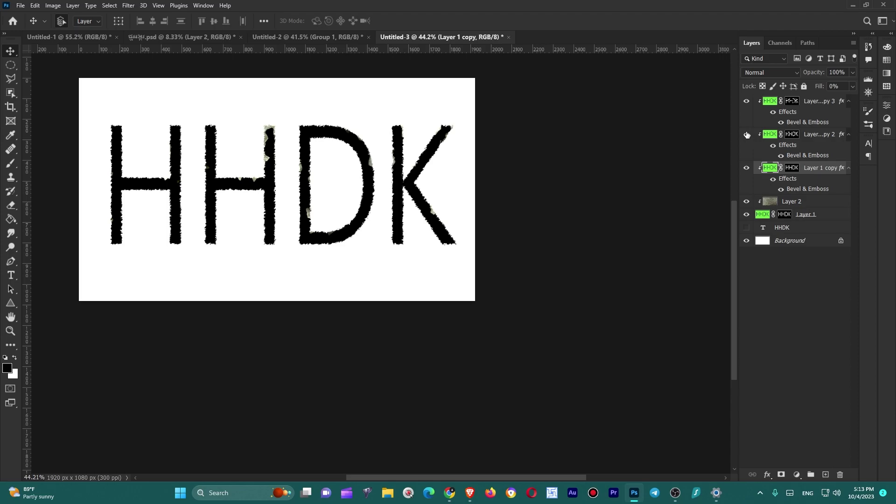
{"action": "left_click", "coordinate": [746, 101]}
- Set Layer 1 copy 2's bevel depth to 95%, size to 29 px, highlight opacity to 57% and shadow opacity to 0%
{"action": "double_click", "coordinate": [787, 145]}
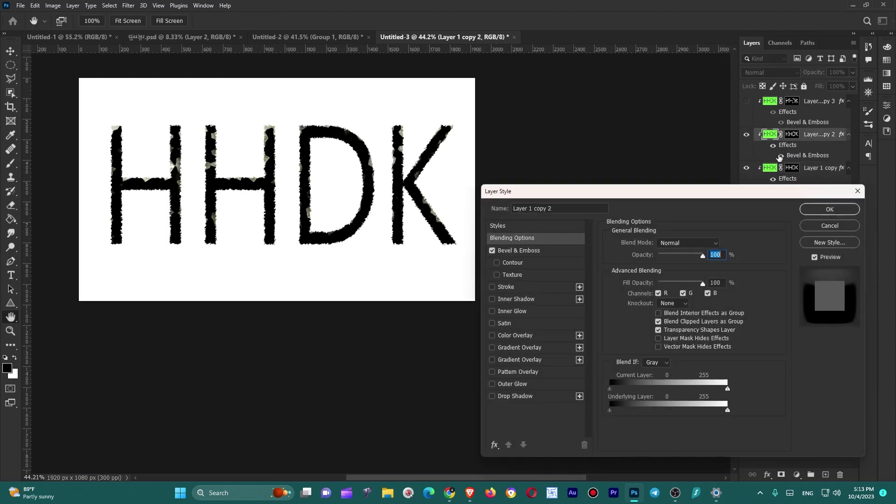
{"action": "left_click", "coordinate": [521, 251]}
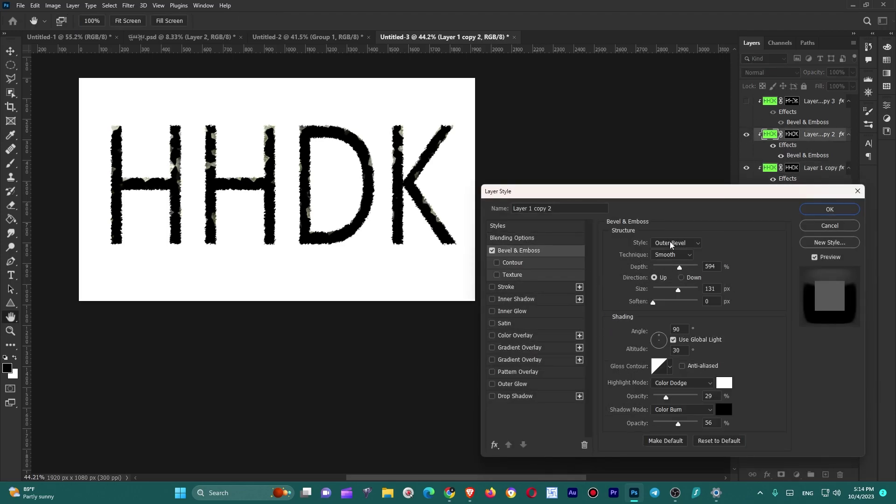
{"action": "left_click_drag", "start_coordinate": [679, 269], "coordinate": [657, 270]}
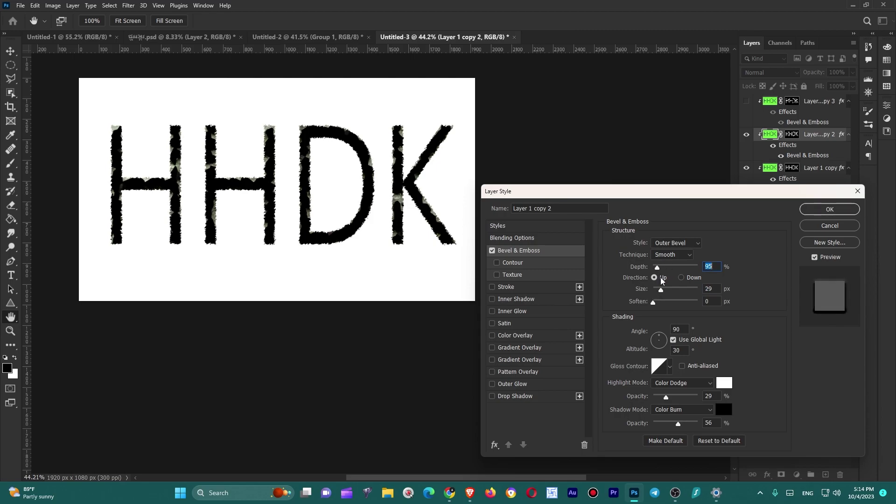
{"action": "left_click_drag", "start_coordinate": [668, 398], "coordinate": [652, 424]}
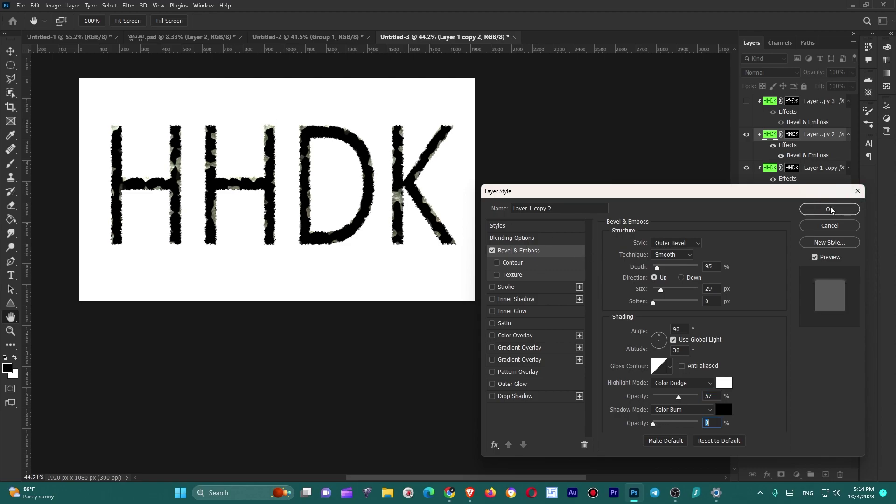
- Set Layer 1 copy 2's bevel angle to 60°, depth to 136% and highlight opacity to 50%
{"action": "left_click", "coordinate": [641, 334]}
{"action": "type", "text": "60"}
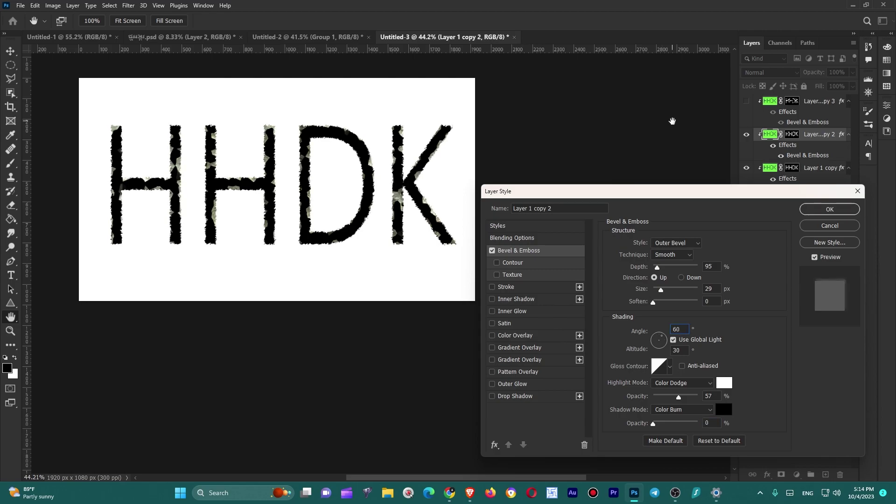
{"action": "left_click_drag", "start_coordinate": [659, 270], "coordinate": [659, 269]}
{"action": "left_click_drag", "start_coordinate": [679, 401], "coordinate": [675, 399]}
- Set Layer 1 copy 2's fill opacity to 0% and its bevel shadow opacity to 66%
{"action": "left_click", "coordinate": [512, 238]}
{"action": "left_click_drag", "start_coordinate": [702, 284], "coordinate": [658, 283]}
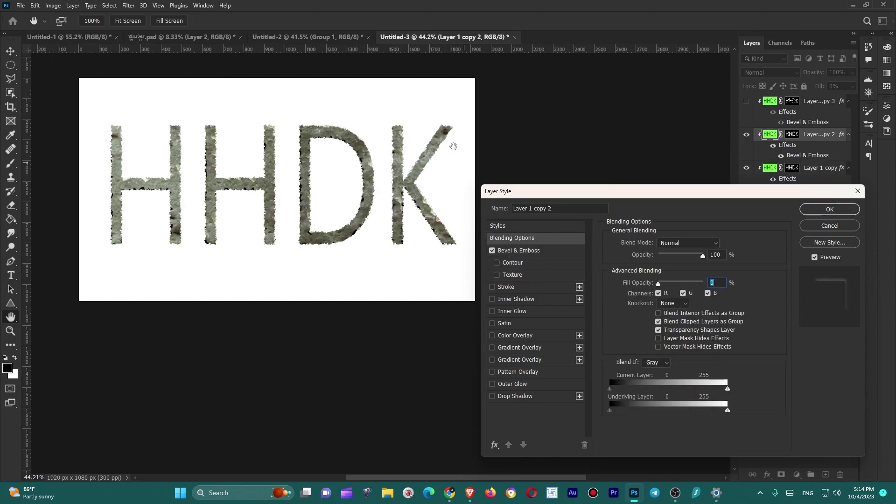
{"action": "left_click", "coordinate": [520, 252]}
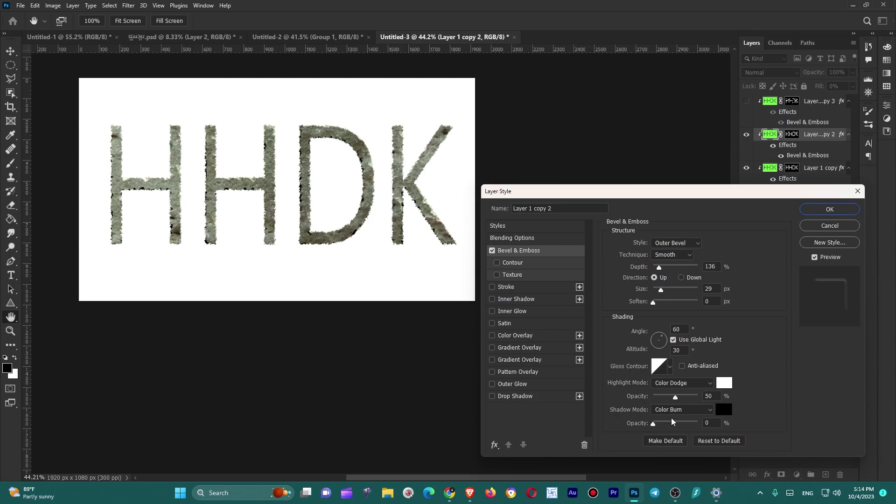
{"action": "left_click_drag", "start_coordinate": [653, 426], "coordinate": [684, 435]}
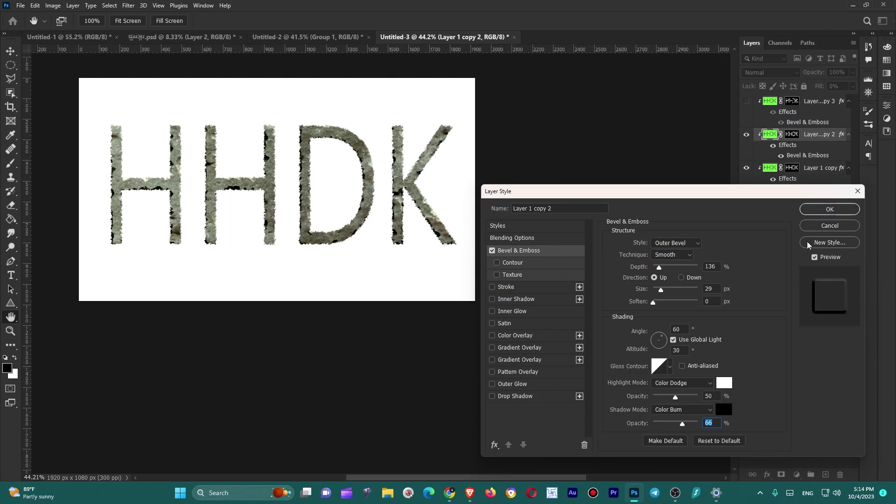
{"action": "left_click", "coordinate": [807, 209]}
- Show Layer 1 copy 3, raise its bevel shadow opacity and set its fill opacity to 0%
{"action": "left_click", "coordinate": [746, 101]}
{"action": "double_click", "coordinate": [792, 121]}
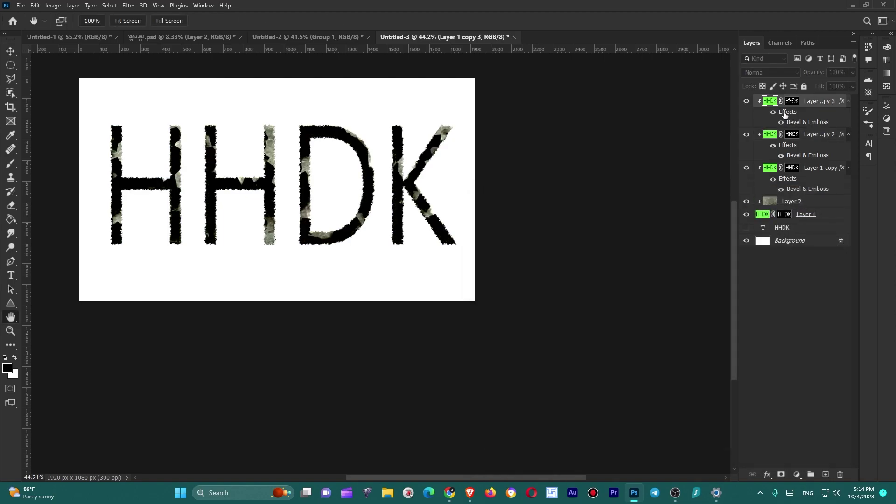
{"action": "left_click", "coordinate": [509, 252]}
{"action": "left_click_drag", "start_coordinate": [680, 426], "coordinate": [690, 425]}
{"action": "left_click", "coordinate": [523, 238]}
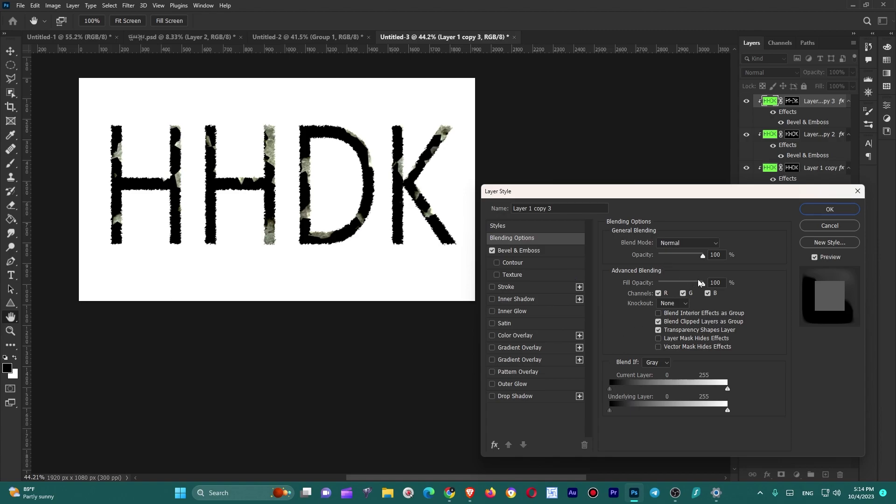
{"action": "left_click_drag", "start_coordinate": [703, 283], "coordinate": [658, 284]}
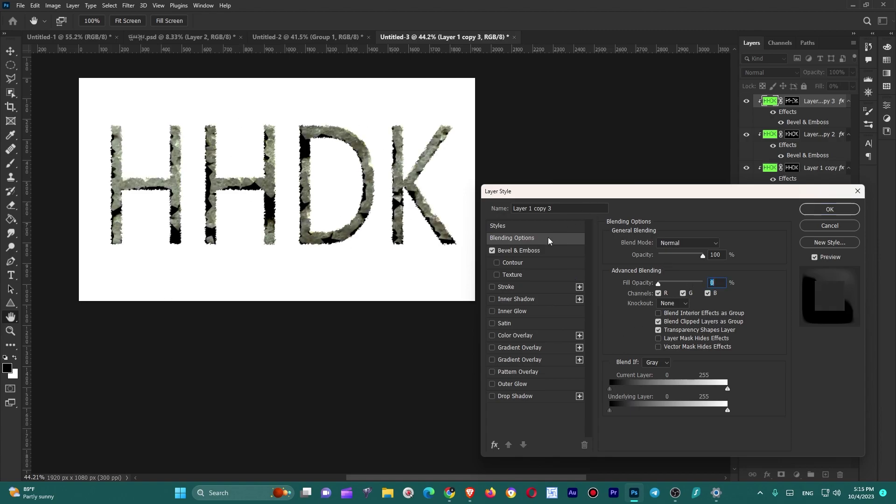
- Set Layer 1 copy 3's bevel depth to 95%, size to 13 px, highlight opacity to 81% and shadow opacity to 63%
{"action": "left_click", "coordinate": [545, 251]}
{"action": "left_click_drag", "start_coordinate": [679, 268], "coordinate": [659, 290]}
{"action": "left_click_drag", "start_coordinate": [668, 399], "coordinate": [682, 423]}
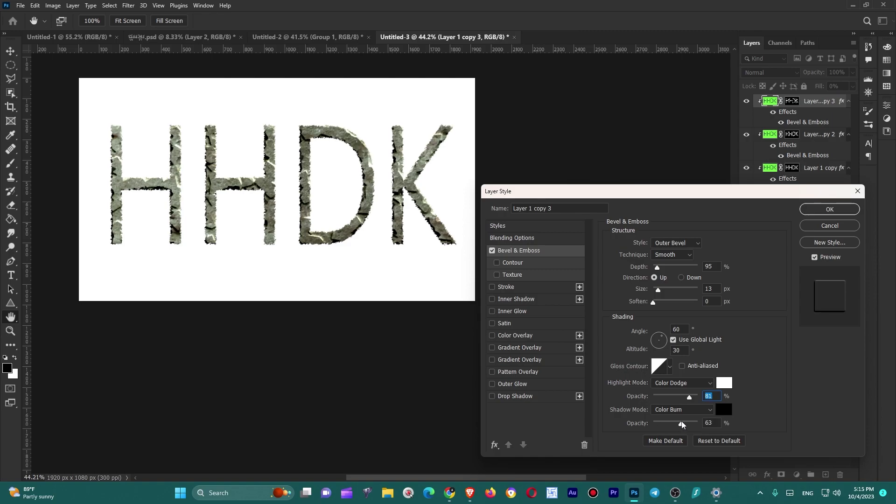
{"action": "left_click", "coordinate": [819, 210]}
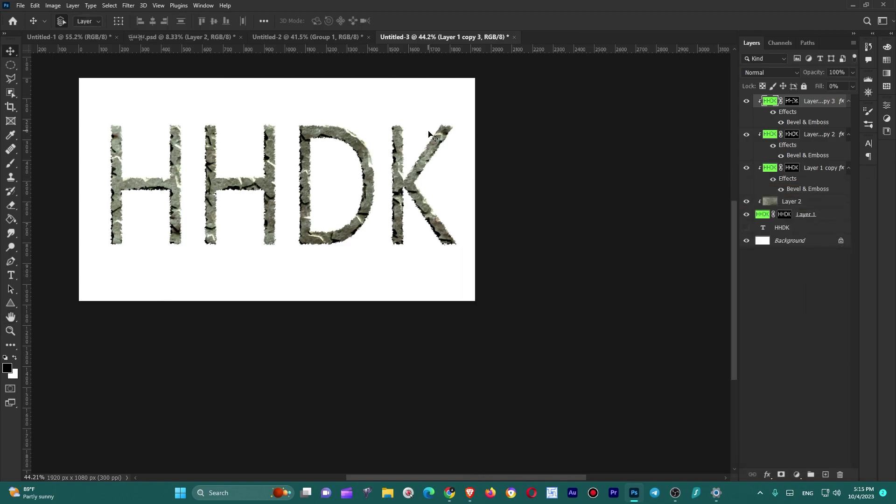
- Merge Layer 1 copy, Layer 1 copy 2 and Layer 1 copy 3 into a single layer
{"action": "scroll", "coordinate": [374, 226], "scroll_direction": "up", "scroll_amount": 3}
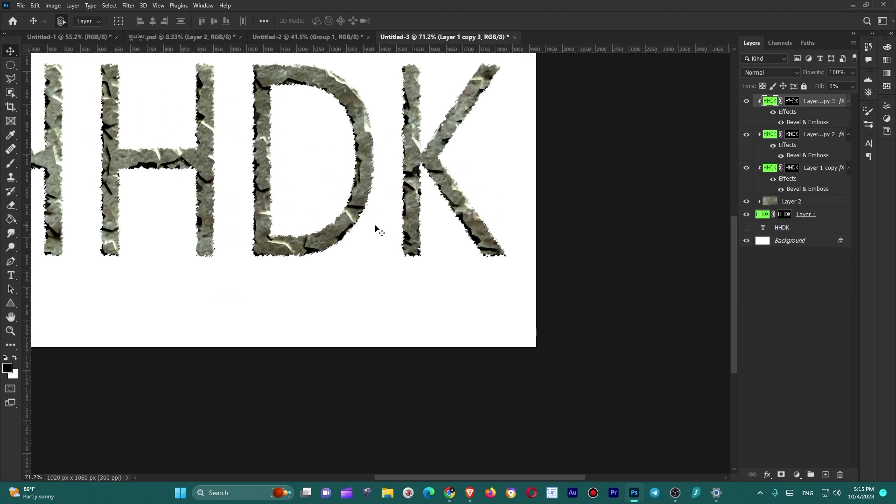
{"action": "scroll", "coordinate": [521, 286], "scroll_direction": "up", "scroll_amount": 3}
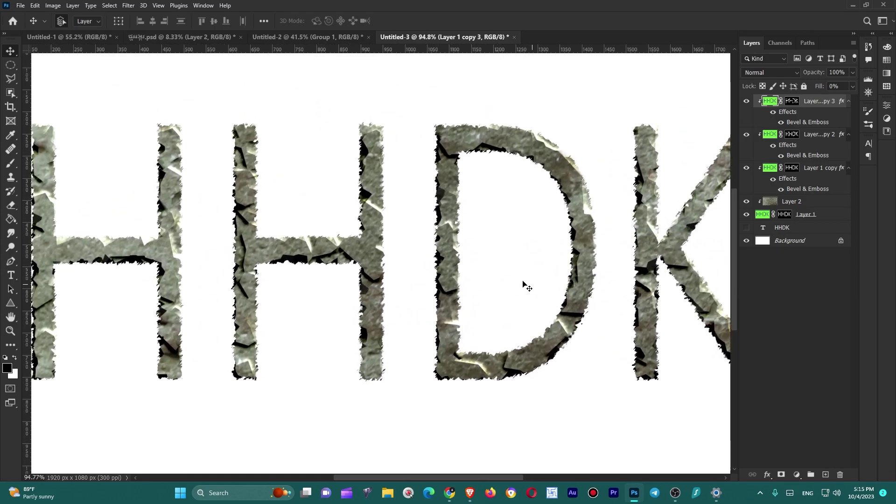
{"action": "scroll", "coordinate": [516, 271], "scroll_direction": "down", "scroll_amount": 4}
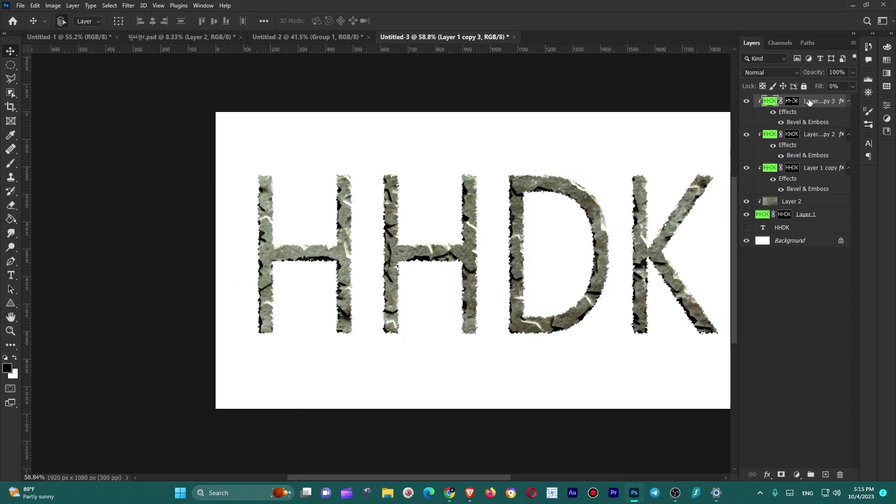
{"action": "left_click", "coordinate": [806, 169], "text": "ctrl"}
{"action": "left_click", "coordinate": [807, 136], "text": "ctrl"}
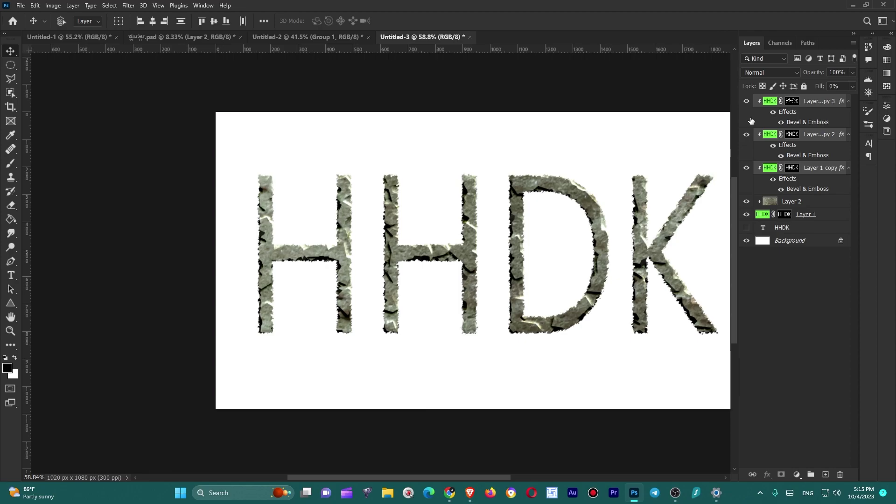
{"action": "key", "text": "ctrl+e"}
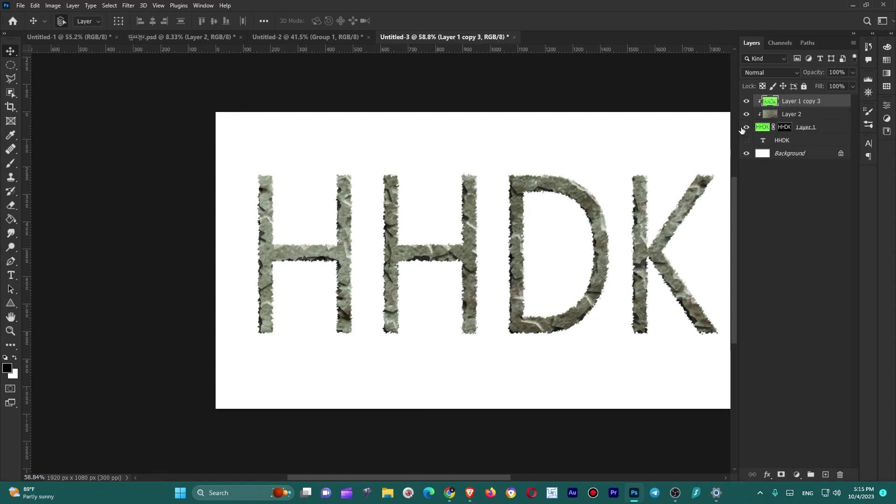
- Reposition the stone texture on Layer 2 within the HHDK letters
{"action": "left_click", "coordinate": [779, 114]}
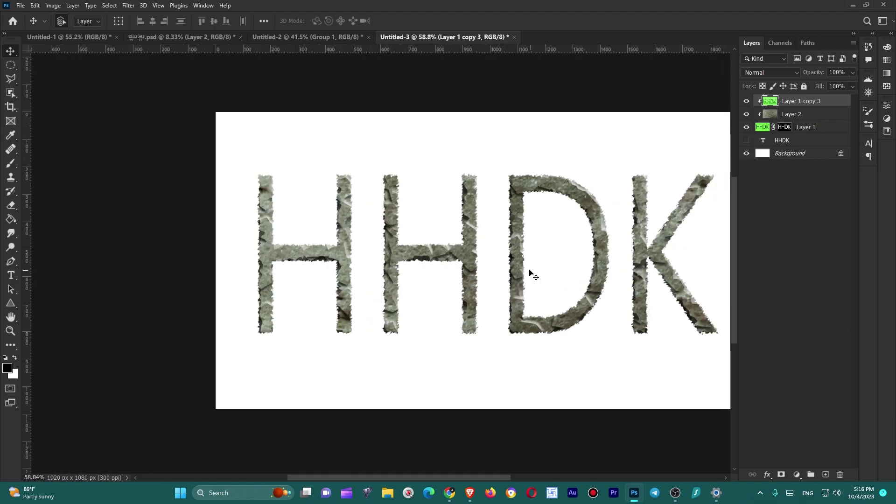
{"action": "left_click_drag", "start_coordinate": [544, 274], "coordinate": [588, 221]}
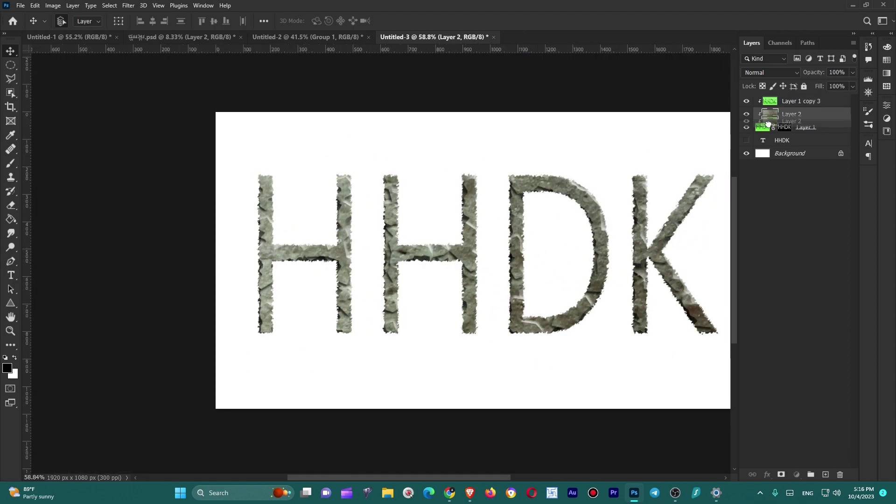
{"action": "left_click_drag", "start_coordinate": [570, 233], "coordinate": [548, 256]}
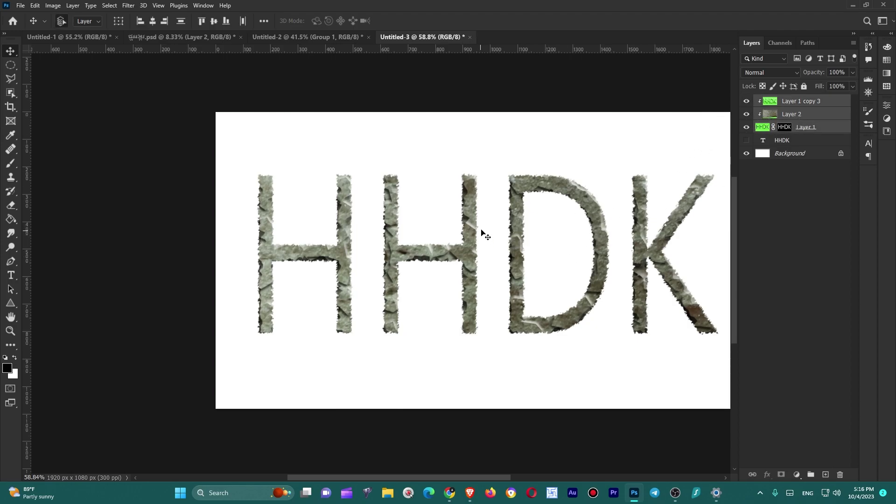
{"action": "left_click", "coordinate": [771, 116]}
{"action": "left_click_drag", "start_coordinate": [556, 255], "coordinate": [542, 276]}
{"action": "left_click", "coordinate": [771, 115]}
{"action": "left_click_drag", "start_coordinate": [517, 244], "coordinate": [518, 275]}
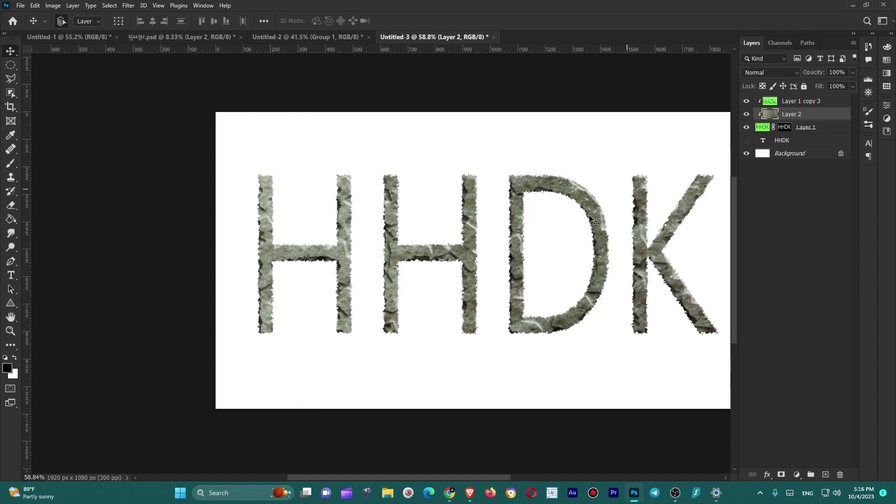
{"action": "key", "text": "ctrl"}
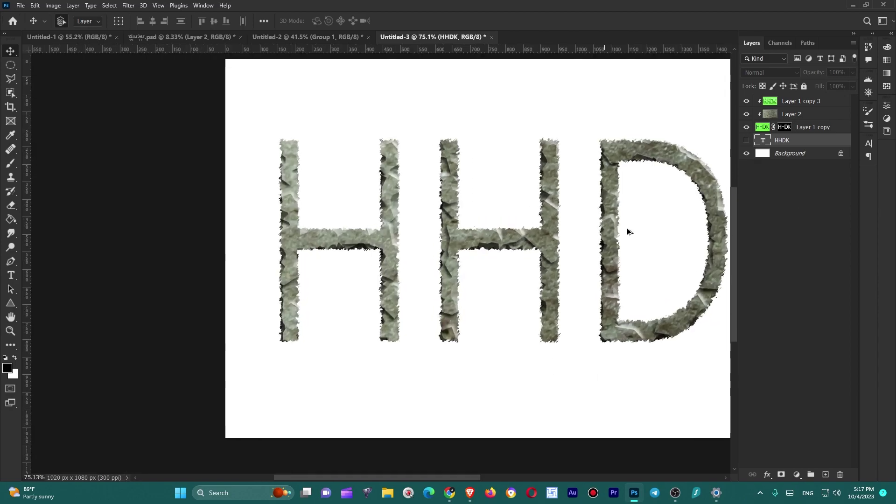
- Duplicate Layer 1 copy and nudge the lower of the two layers up and to the left behind the stone letters
{"action": "left_click", "coordinate": [840, 132]}
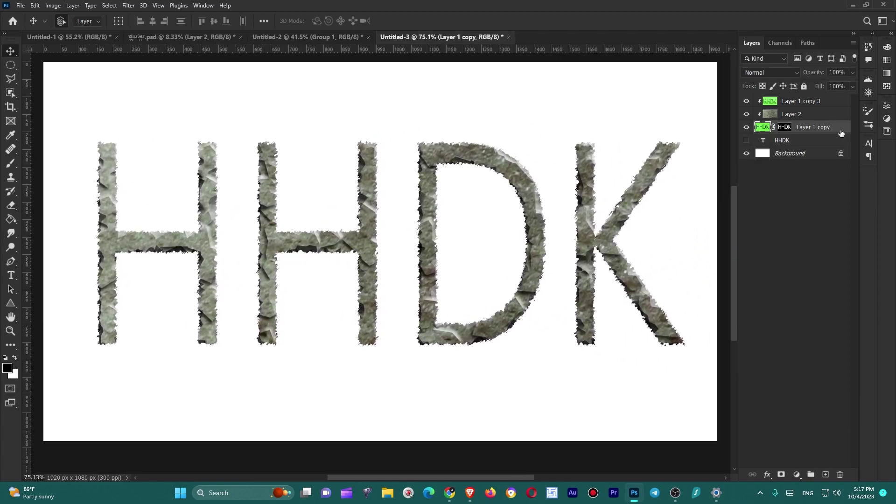
{"action": "key", "text": "ctrl+j"}
{"action": "left_click", "coordinate": [764, 143]}
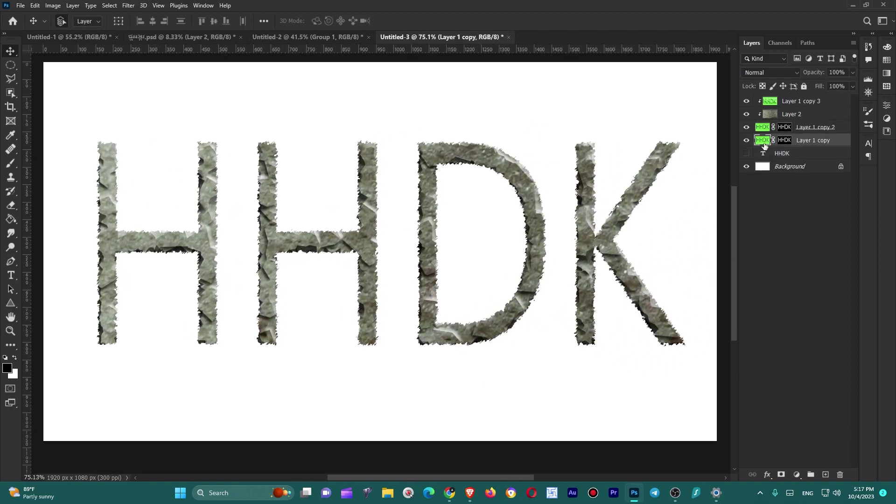
{"action": "key", "text": "Left"}
{"action": "key", "text": "Left"}
{"action": "key", "text": "Left"}
{"action": "key", "text": "Left"}
{"action": "key", "text": "Left"}
{"action": "key", "text": "Left"}
{"action": "key", "text": "Left"}
{"action": "key", "text": "Left"}
{"action": "key", "text": "Left"}
{"action": "key", "text": "Left"}
{"action": "key", "text": "Left"}
{"action": "key", "text": "Left"}
{"action": "key", "text": "Left"}
{"action": "key", "text": "Left"}
{"action": "key", "text": "Up"}
{"action": "key", "text": "Up"}
{"action": "key", "text": "Up"}
{"action": "key", "text": "Up"}
{"action": "key", "text": "Up"}
{"action": "key", "text": "Up"}
{"action": "key", "text": "Up"}
{"action": "key", "text": "Up"}
{"action": "key", "text": "Left"}
{"action": "key", "text": "Left"}
{"action": "key", "text": "Left"}
{"action": "key", "text": "Left"}
{"action": "key", "text": "Left"}
{"action": "key", "text": "Left"}
{"action": "key", "text": "Left"}
{"action": "key", "text": "Left"}
{"action": "key", "text": "Left"}
{"action": "key", "text": "Left"}
{"action": "key", "text": "Up"}
{"action": "key", "text": "Up"}
{"action": "key", "text": "Up"}
{"action": "key", "text": "Up"}
{"action": "key", "text": "Up"}
{"action": "key", "text": "Up"}
{"action": "key", "text": "Up"}
{"action": "key", "text": "Up"}
{"action": "key", "text": "Up"}
{"action": "key", "text": "Up"}
{"action": "key", "text": "Left"}
{"action": "key", "text": "Left"}
{"action": "key", "text": "Left"}
{"action": "key", "text": "Left"}
{"action": "key", "text": "Left"}
{"action": "key", "text": "Down"}
{"action": "key", "text": "Down"}
{"action": "key", "text": "Down"}
{"action": "key", "text": "Down"}
{"action": "key", "text": "Up"}
- Duplicate the offset black layer and nudge the duplicate further up and slightly left to deepen the extrusion behind the letters
{"action": "key", "text": "alt+Up"}
{"action": "key", "text": "Left"}
{"action": "key", "text": "Left"}
{"action": "key", "text": "Left"}
{"action": "key", "text": "Up"}
{"action": "key", "text": "Up"}
{"action": "key", "text": "Up"}
{"action": "key", "text": "Left"}
{"action": "key", "text": "Left"}
{"action": "key", "text": "Up"}
{"action": "key", "text": "Up"}
{"action": "key", "text": "Up"}
{"action": "key", "text": "Up"}
{"action": "key", "text": "Up"}
{"action": "key", "text": "Up"}
{"action": "key", "text": "Up"}
{"action": "key", "text": "Up"}
{"action": "key", "text": "Up"}
{"action": "key", "text": "Up"}
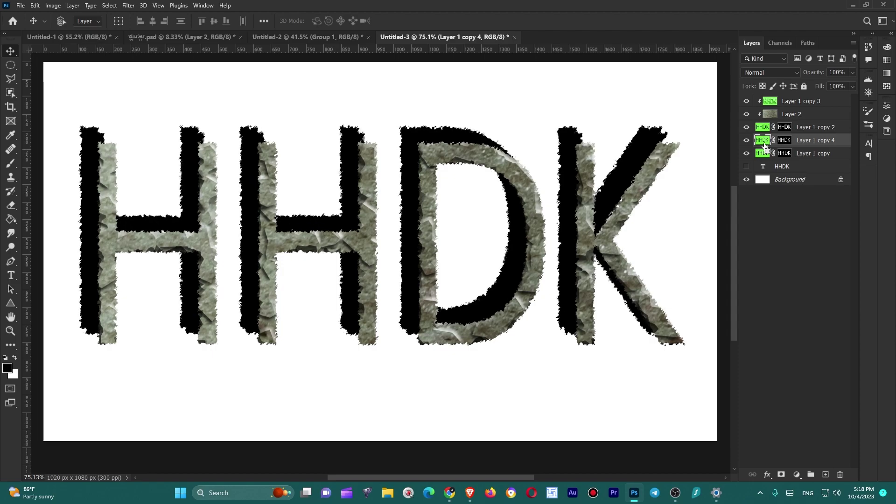
{"action": "key", "text": "Left"}
{"action": "key", "text": "Left"}
{"action": "key", "text": "Left"}
{"action": "key", "text": "Left"}
{"action": "key", "text": "Left"}
{"action": "key", "text": "Left"}
{"action": "key", "text": "Left"}
{"action": "key", "text": "Left"}
{"action": "key", "text": "Left"}
{"action": "key", "text": "Left"}
{"action": "key", "text": "Up"}
{"action": "key", "text": "Up"}
{"action": "key", "text": "Up"}
{"action": "key", "text": "Right"}
{"action": "key", "text": "Right"}
{"action": "key", "text": "Right"}
{"action": "key", "text": "Right"}
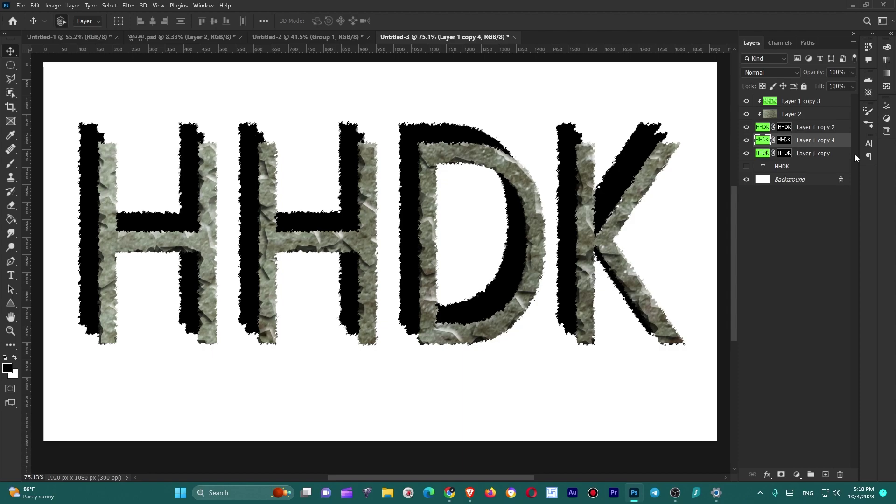
{"action": "left_click", "coordinate": [843, 132]}
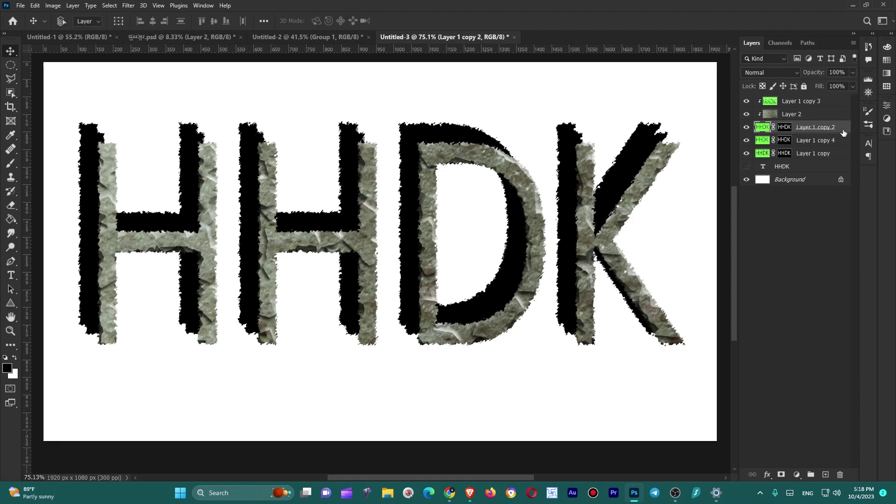
{"action": "key", "text": "ctrl+e"}
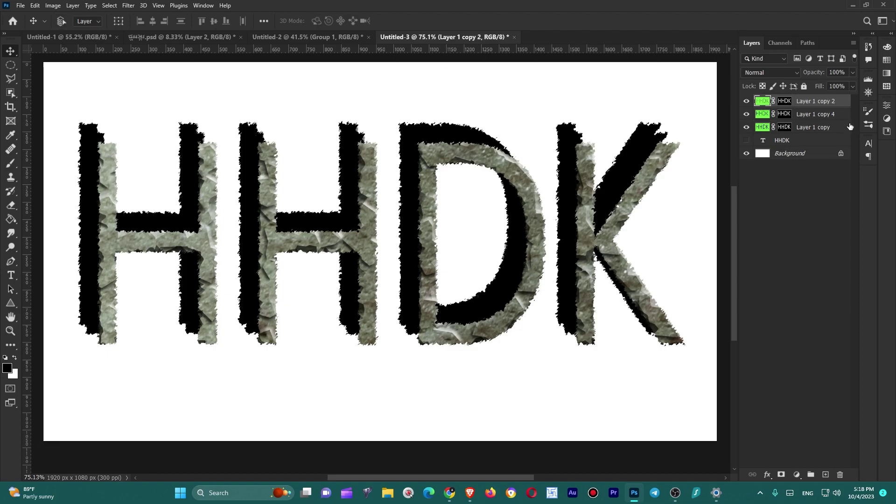
{"action": "key", "text": "ctrl+z"}
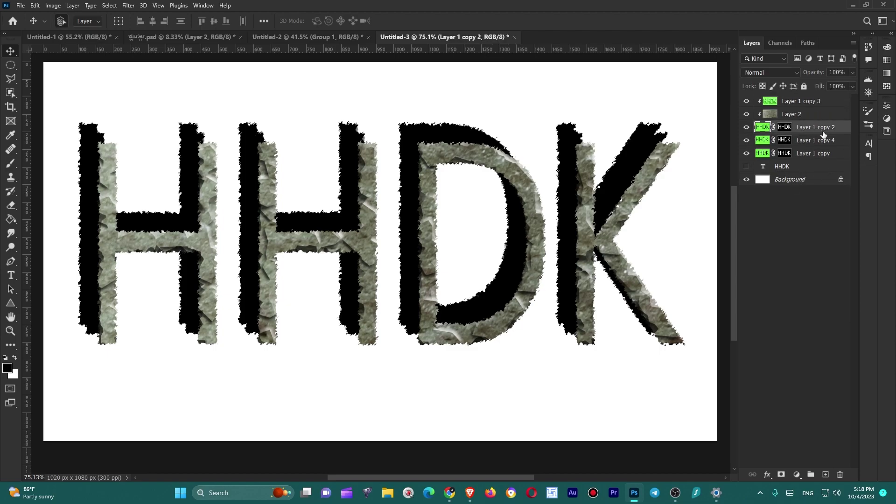
{"action": "key", "text": "ctrl+e"}
{"action": "key", "text": "ctrl+z"}
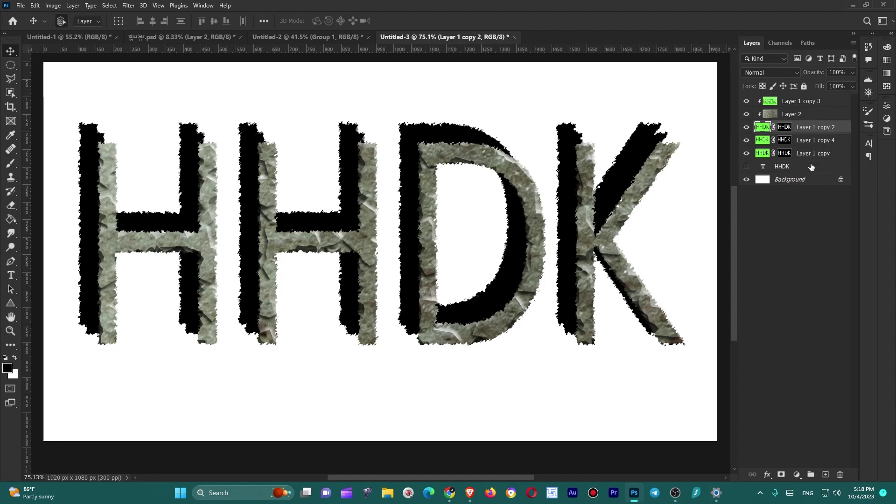
- Merge Layer 1 copy 4 and Layer 1 copy into a single black extrusion layer
{"action": "left_click", "coordinate": [810, 140]}
{"action": "key", "text": "ctrl+e"}
{"action": "left_click", "coordinate": [509, 191]}
{"action": "left_click", "coordinate": [818, 157], "text": "ctrl"}
{"action": "key", "text": "ctrl+e"}
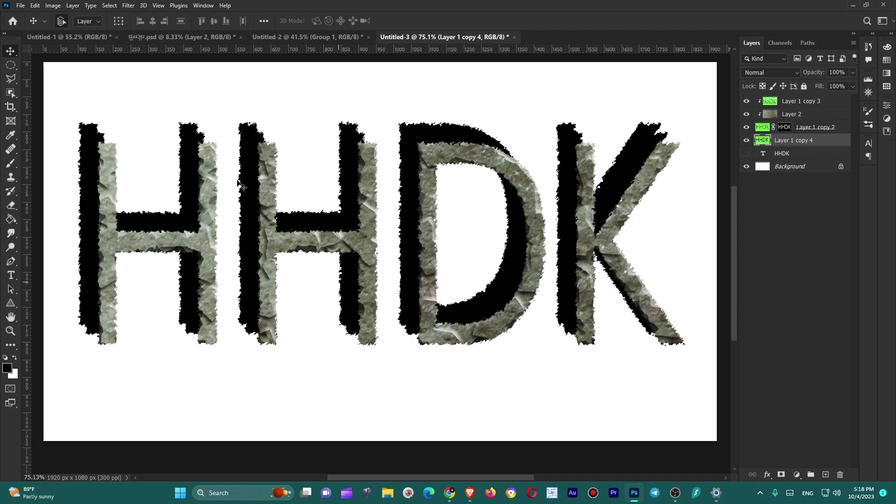
- Choose the Brush tool, reduce its size to 50 px, and undo a trial stroke on the first H
{"action": "right_click", "coordinate": [15, 163]}
{"action": "right_click", "coordinate": [15, 164]}
{"action": "left_click", "coordinate": [49, 164]}
{"action": "key", "text": "bracketleft"}
{"action": "key", "text": "bracketleft"}
{"action": "key", "text": "bracketleft"}
{"action": "key", "text": "bracketleft"}
{"action": "key", "text": "bracketleft"}
{"action": "key", "text": "bracketleft"}
{"action": "key", "text": "bracketleft"}
{"action": "key", "text": "bracketleft"}
{"action": "key", "text": "bracketleft"}
{"action": "key", "text": "bracketleft"}
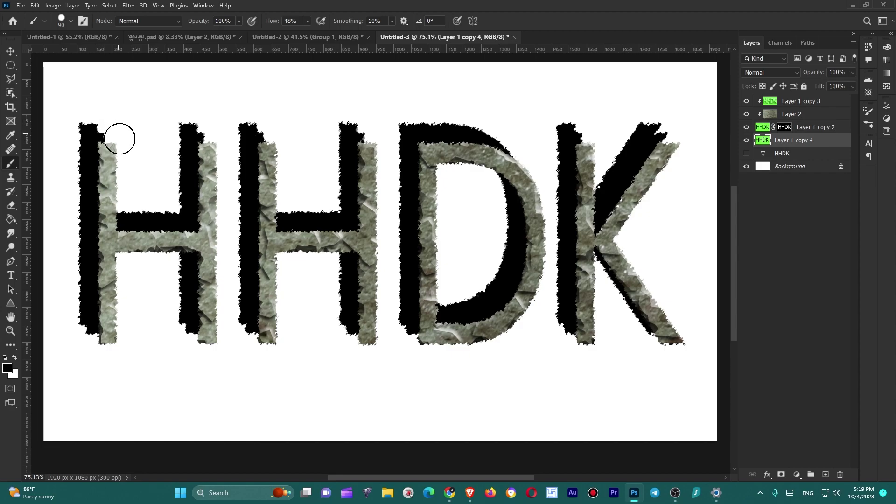
{"action": "left_click_drag", "start_coordinate": [91, 133], "coordinate": [99, 141]}
{"action": "key", "text": "ctrl+z"}
- Add a white layer mask to Layer 1 copy 4, set black as the foreground colour and target the layer's pixels again
{"action": "left_click", "coordinate": [782, 475]}
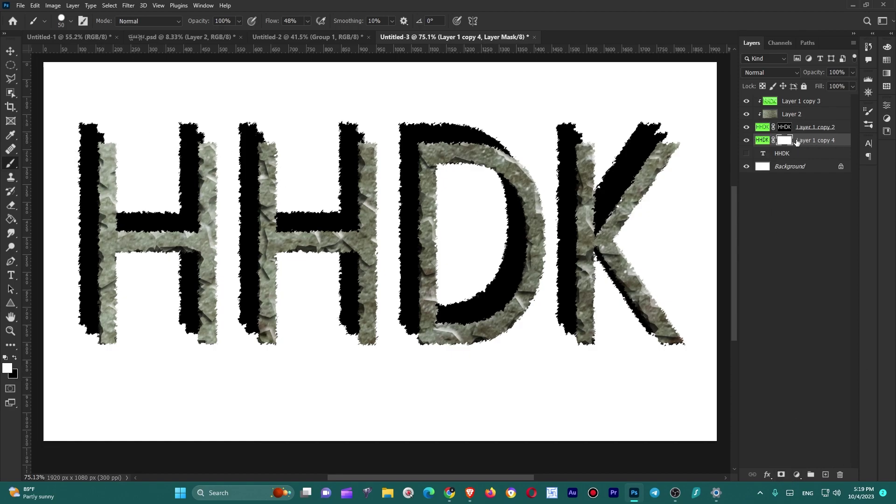
{"action": "key", "text": "ctrl+i"}
{"action": "key", "text": "ctrl+i"}
{"action": "left_click", "coordinate": [15, 357]}
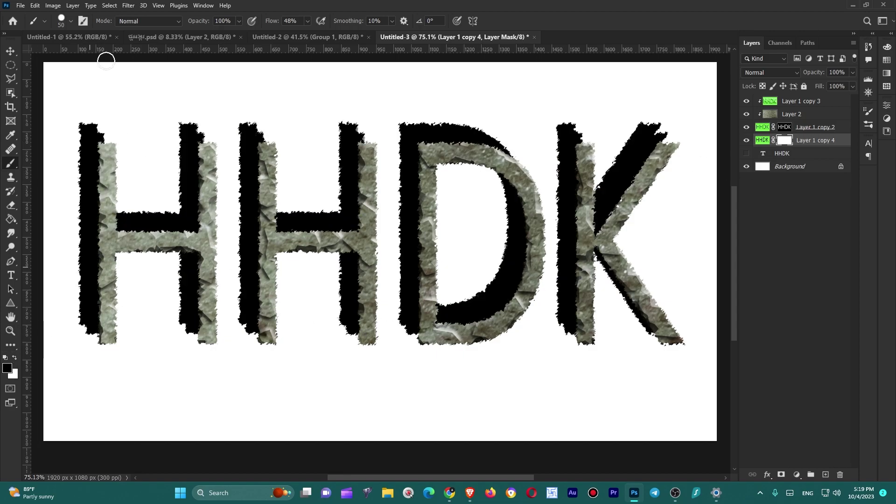
{"action": "left_click", "coordinate": [787, 142], "text": "alt"}
{"action": "left_click", "coordinate": [788, 143], "text": "alt"}
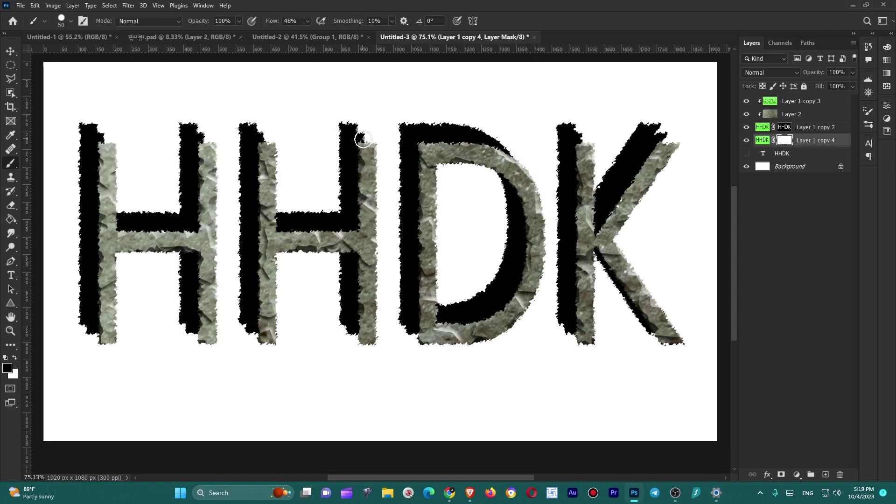
{"action": "key", "text": "x"}
{"action": "left_click", "coordinate": [763, 140]}
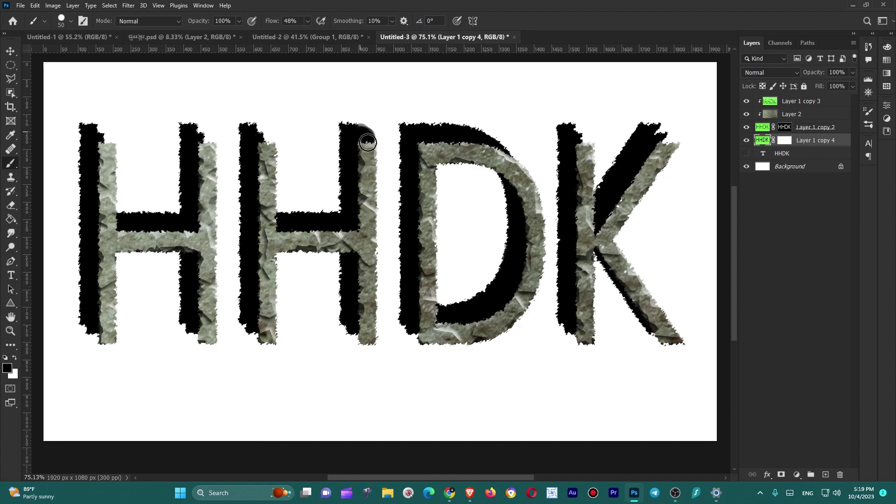
{"action": "key", "text": "ctrl+z"}
- Paint the notches at the tops of both H letters' black extrusions solid with a black 15 px brush
{"action": "key", "text": "bracketleft"}
{"action": "key", "text": "bracketleft"}
{"action": "key", "text": "bracketleft"}
{"action": "key", "text": "bracketleft"}
{"action": "key", "text": "bracketleft"}
{"action": "key", "text": "bracketleft"}
{"action": "key", "text": "bracketleft"}
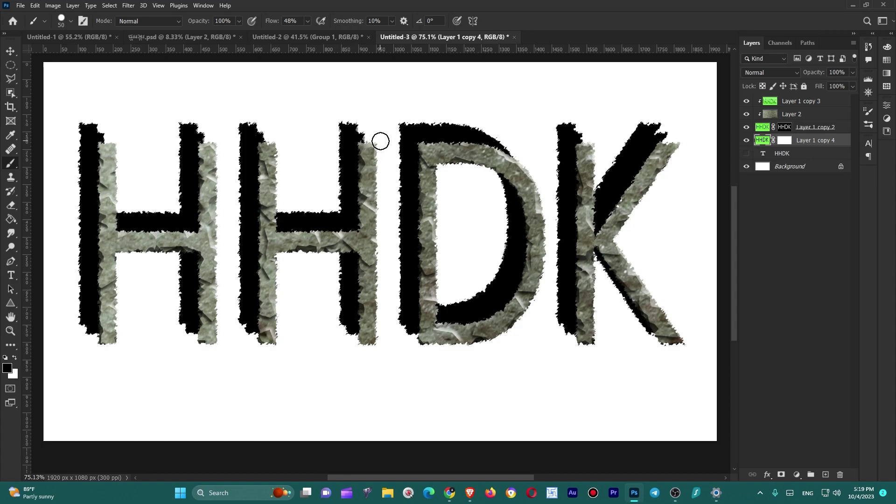
{"action": "scroll", "coordinate": [369, 147], "scroll_direction": "up", "scroll_amount": 3}
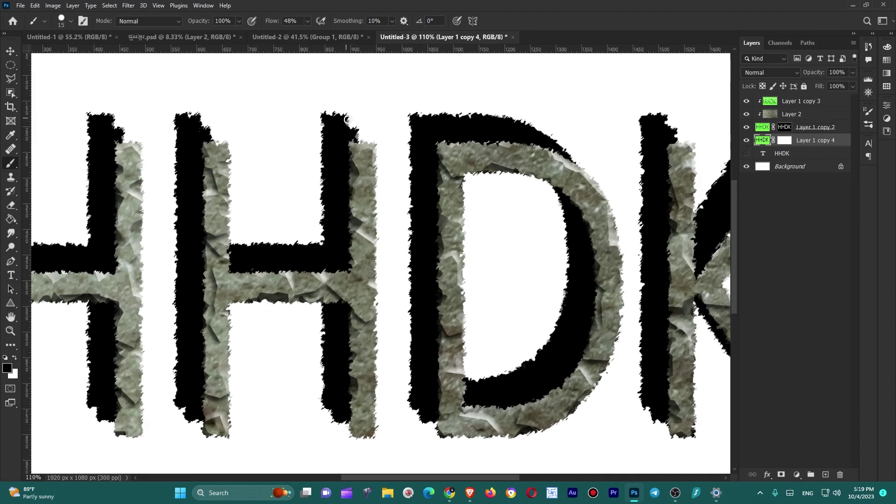
{"action": "left_click_drag", "start_coordinate": [340, 120], "coordinate": [374, 146]}
{"action": "scroll", "coordinate": [400, 170], "scroll_direction": "down", "scroll_amount": 4}
{"action": "scroll", "coordinate": [296, 146], "scroll_direction": "up", "scroll_amount": 3}
{"action": "left_click_drag", "start_coordinate": [269, 130], "coordinate": [284, 155]}
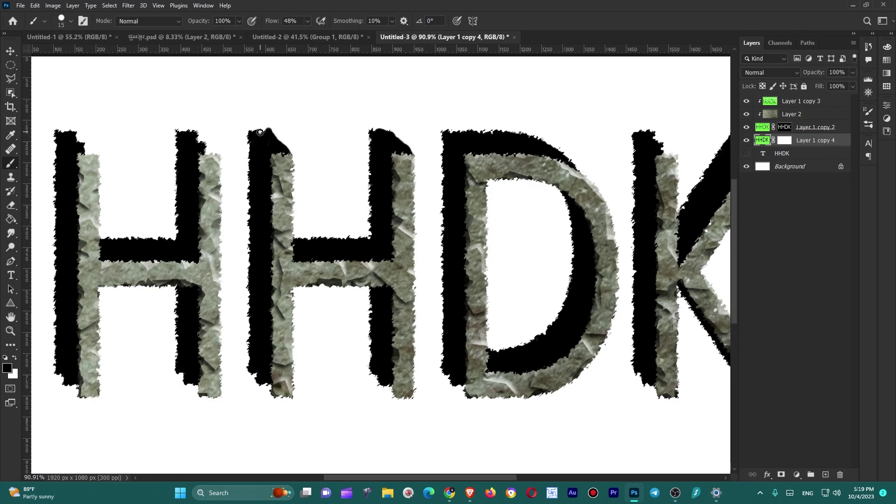
{"action": "left_click_drag", "start_coordinate": [196, 139], "coordinate": [204, 152]}
{"action": "mouse_move", "coordinate": [76, 152]}
{"action": "left_mouse_down"}
{"action": "mouse_move", "coordinate": [79, 135]}
{"action": "mouse_move", "coordinate": [81, 152]}
{"action": "left_mouse_up"}
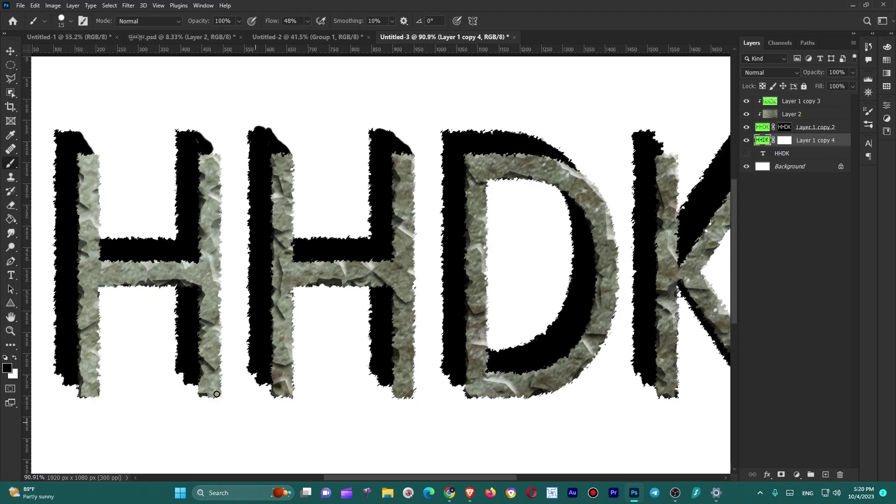
- Paint black over the stepped lower corners of the extrusion on both H letters, the D and the K's stem
{"action": "left_click_drag", "start_coordinate": [179, 371], "coordinate": [197, 387]}
{"action": "mouse_move", "coordinate": [59, 373]}
{"action": "left_mouse_down"}
{"action": "mouse_move", "coordinate": [68, 392]}
{"action": "mouse_move", "coordinate": [69, 382]}
{"action": "left_mouse_up"}
{"action": "left_click_drag", "start_coordinate": [268, 385], "coordinate": [252, 374]}
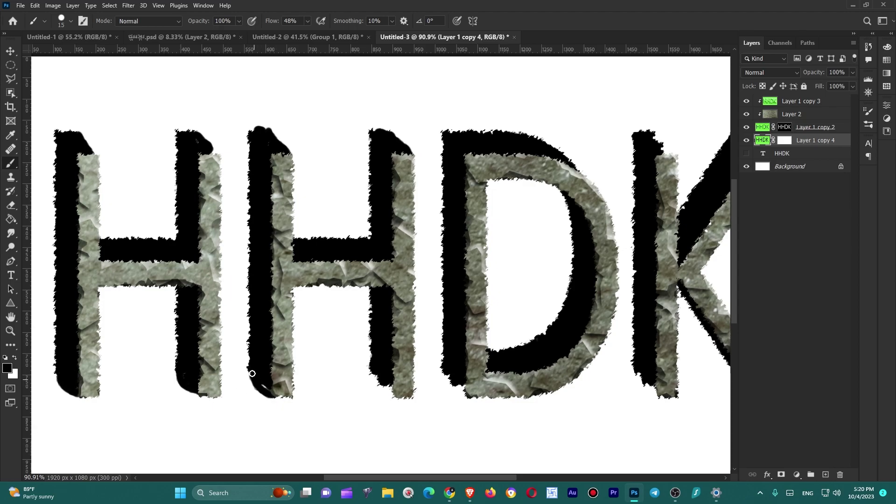
{"action": "left_click_drag", "start_coordinate": [371, 373], "coordinate": [388, 385]}
{"action": "left_click_drag", "start_coordinate": [448, 371], "coordinate": [465, 382]}
{"action": "mouse_move", "coordinate": [640, 375]}
{"action": "left_mouse_down"}
{"action": "mouse_move", "coordinate": [657, 392]}
{"action": "mouse_move", "coordinate": [536, 359]}
{"action": "mouse_move", "coordinate": [582, 420]}
{"action": "left_mouse_up"}
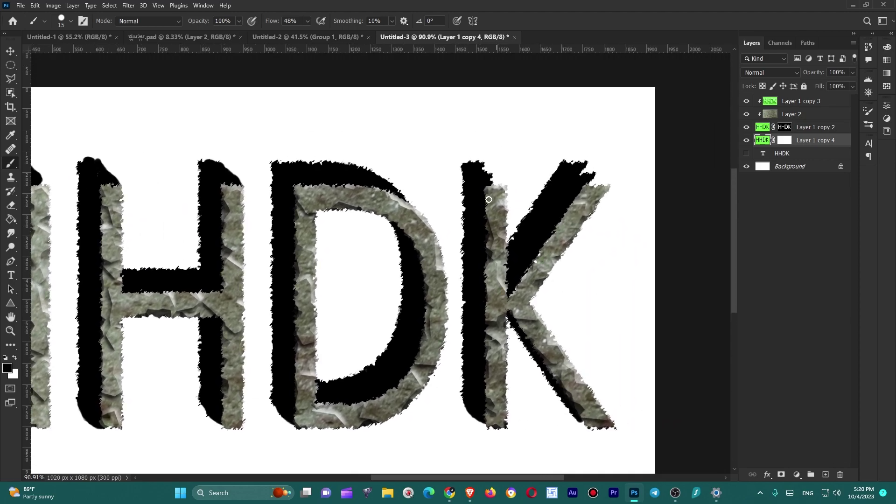
- Fill the notches at the top of the K's extrusion with black and smooth the top corners of the first H's extrusion
{"action": "mouse_move", "coordinate": [589, 170]}
{"action": "left_mouse_down"}
{"action": "mouse_move", "coordinate": [596, 185]}
{"action": "mouse_move", "coordinate": [580, 164]}
{"action": "left_mouse_up"}
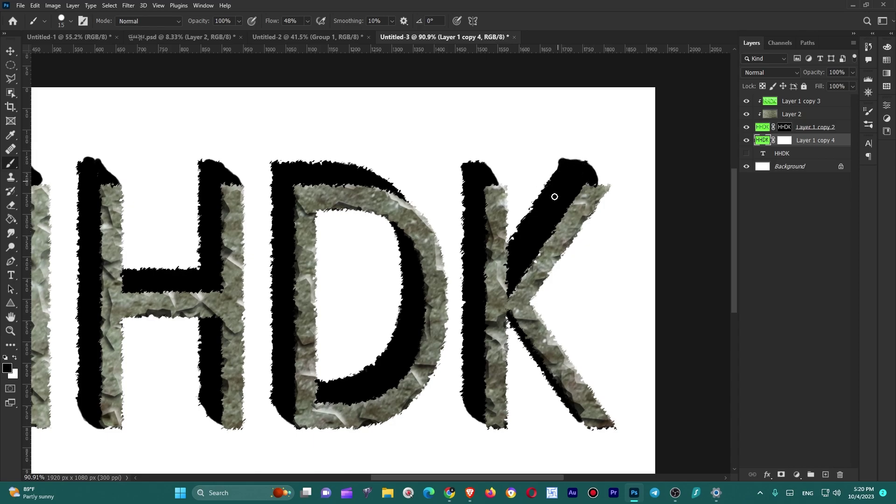
{"action": "scroll", "coordinate": [523, 262], "scroll_direction": "down", "scroll_amount": 3}
{"action": "scroll", "coordinate": [361, 215], "scroll_direction": "up", "scroll_amount": 3}
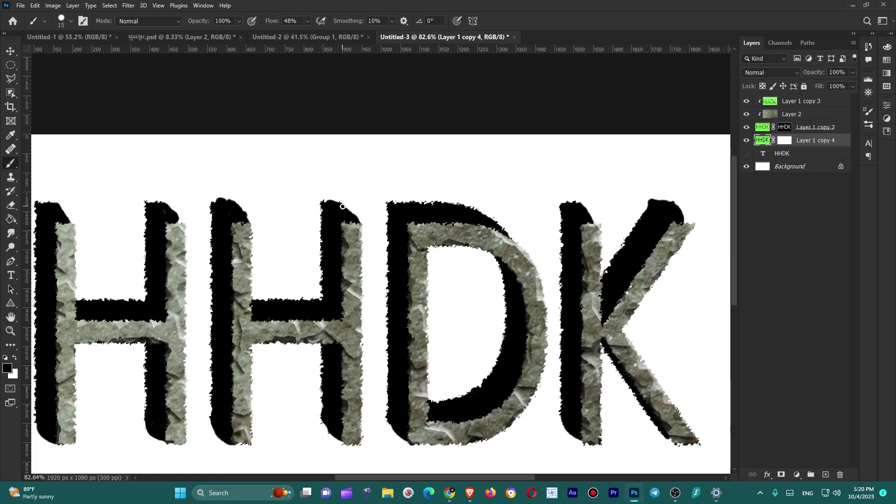
{"action": "scroll", "coordinate": [344, 210], "scroll_direction": "down", "scroll_amount": 2}
{"action": "scroll", "coordinate": [241, 225], "scroll_direction": "up", "scroll_amount": 4}
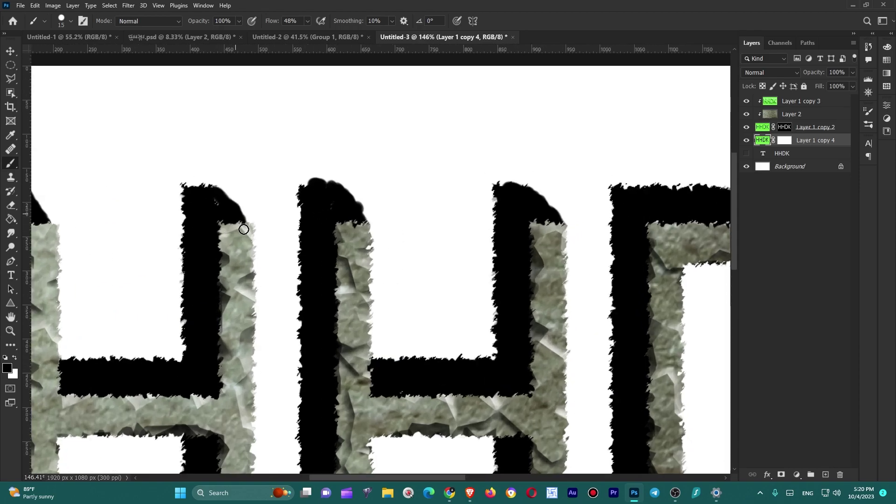
{"action": "left_click_drag", "start_coordinate": [245, 224], "coordinate": [214, 192]}
{"action": "scroll", "coordinate": [214, 192], "scroll_direction": "down", "scroll_amount": 3}
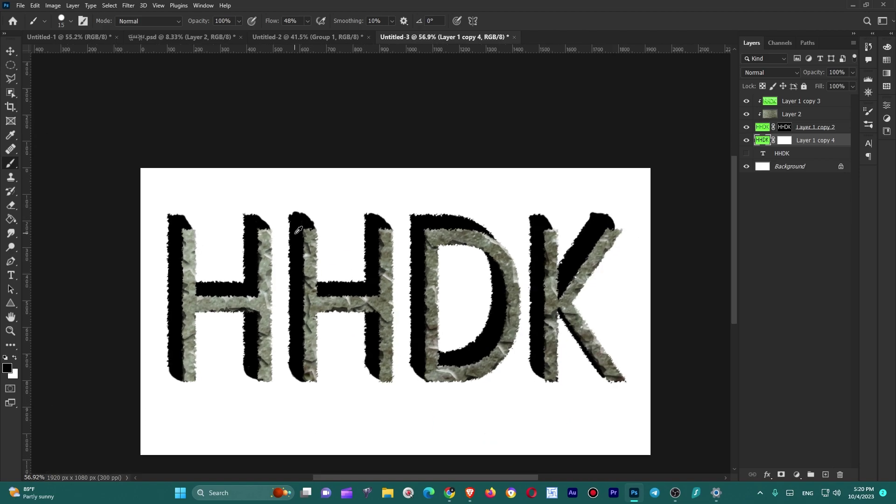
{"action": "scroll", "coordinate": [202, 225], "scroll_direction": "up", "scroll_amount": 4}
{"action": "mouse_move", "coordinate": [201, 225]}
{"action": "left_mouse_down"}
{"action": "mouse_move", "coordinate": [179, 201]}
{"action": "mouse_move", "coordinate": [194, 216]}
{"action": "left_mouse_up"}
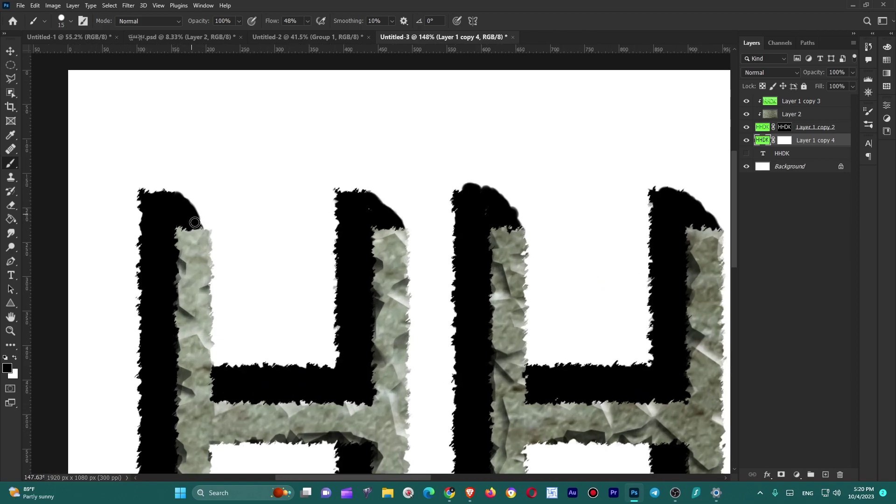
{"action": "scroll", "coordinate": [204, 240], "scroll_direction": "down", "scroll_amount": 2}
{"action": "scroll", "coordinate": [222, 236], "scroll_direction": "down", "scroll_amount": 2}
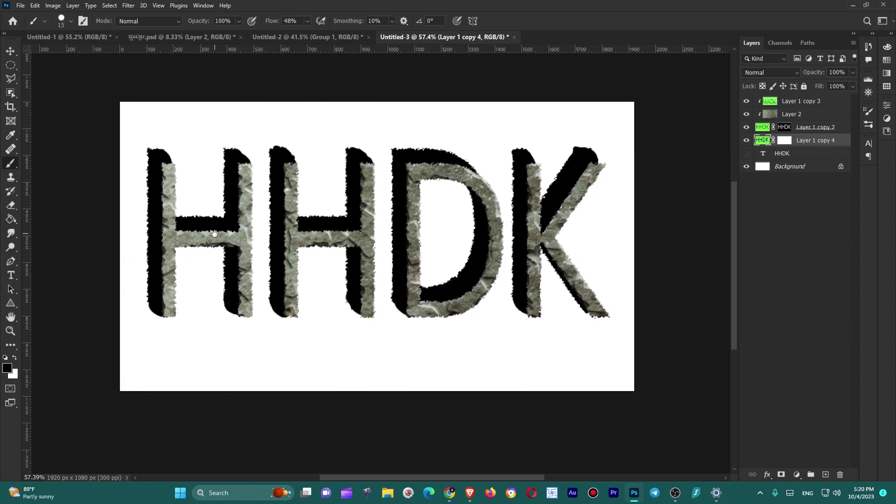